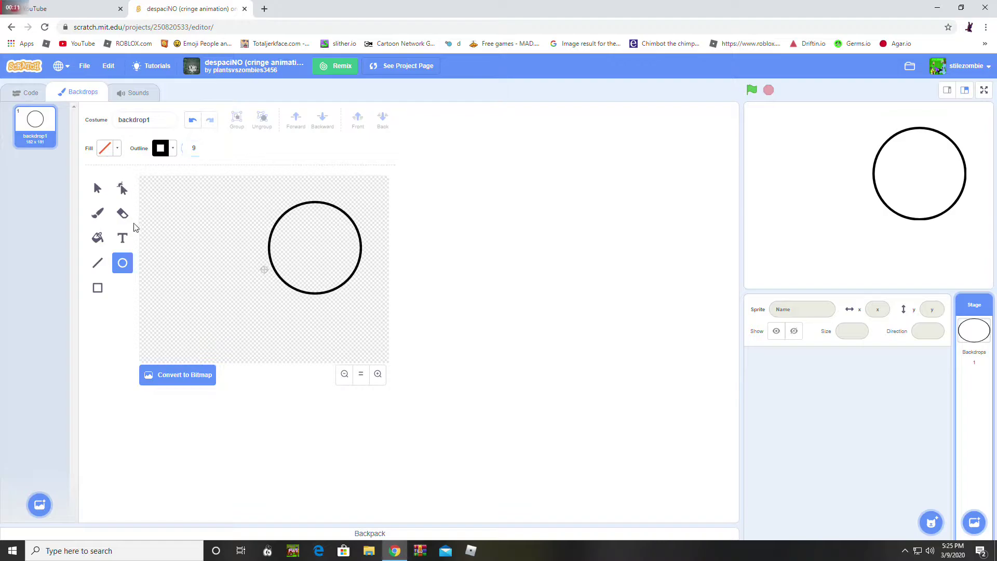
Draw a diamond-shaped eye from connected straight lines inside the left half of the circle head.
click(378, 374)
drag(300, 227, 319, 180)
mouse_move(320, 181)
mouse_down()
mouse_move(343, 227)
mouse_move(326, 262)
mouse_move(299, 226)
mouse_up()
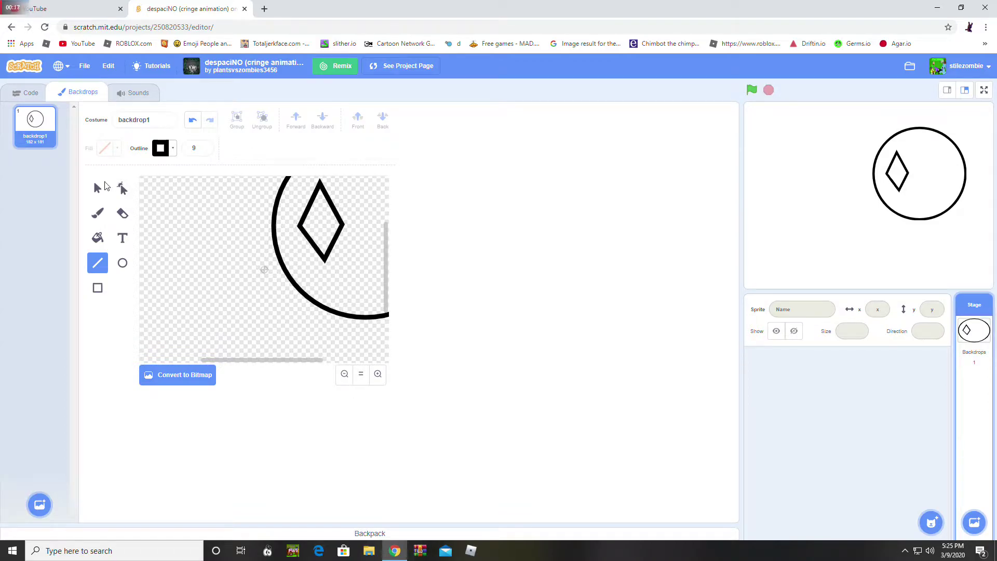
Reshape the diamond eye by moving its corner points to make it slightly shorter.
click(122, 188)
click(309, 208)
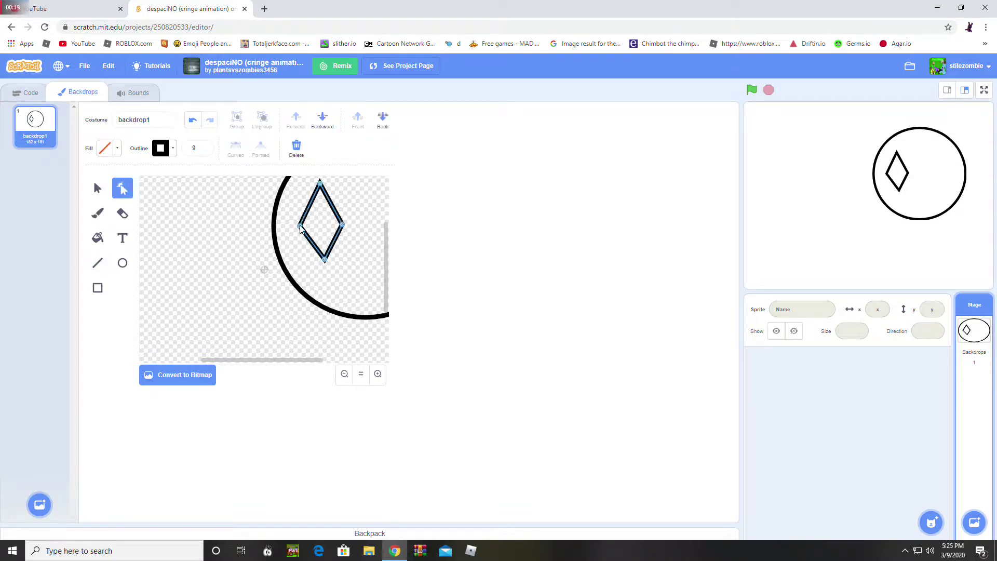
drag(320, 183, 335, 204)
click(98, 188)
click(251, 201)
Draw a straight diagonal line from the head's upper-left edge outward as the start of an ear.
scroll(247, 222, up, 2)
click(97, 262)
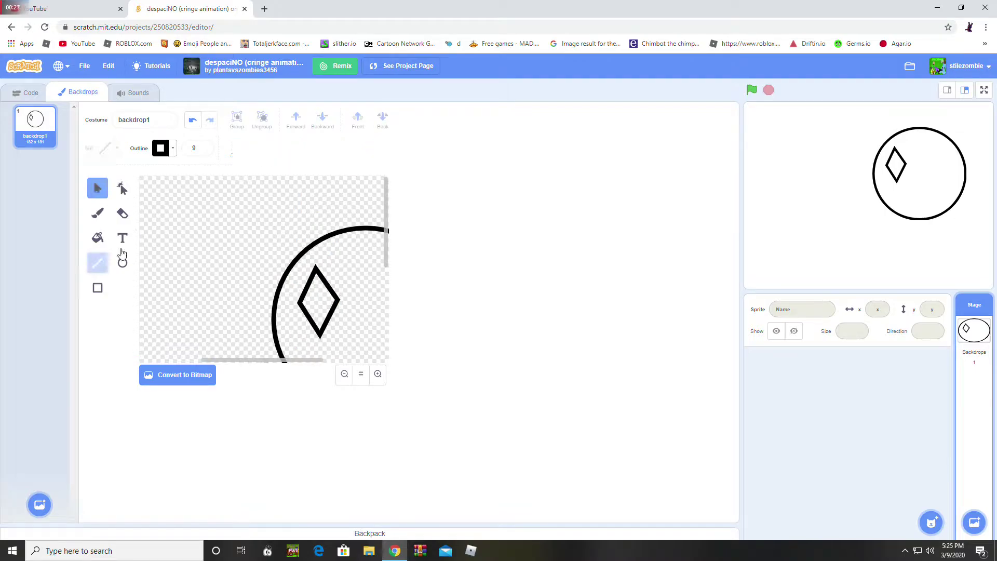
mouse_move(343, 230)
mouse_down()
mouse_move(280, 185)
mouse_move(293, 175)
mouse_up()
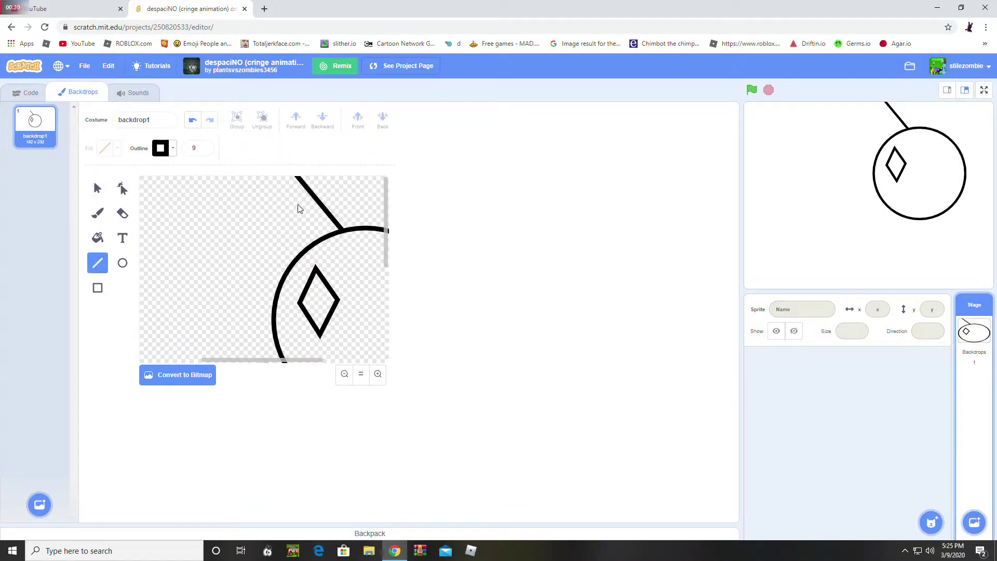
Select the entire drawing and move it slightly down and right so the ear line fits the canvas.
click(123, 188)
click(361, 374)
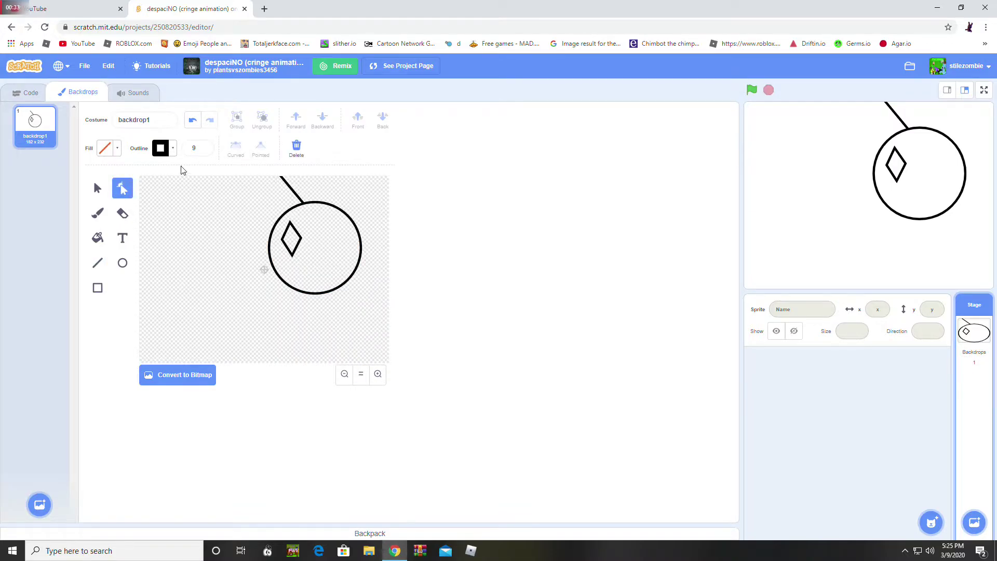
click(98, 189)
key(ctrl+a)
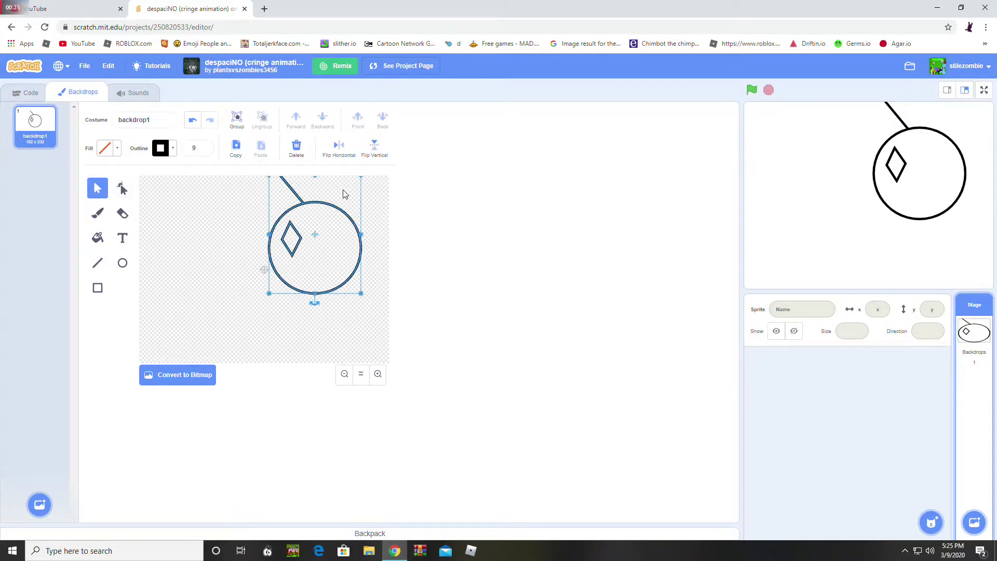
drag(331, 203, 335, 213)
click(244, 232)
Bend the straight ear line into an arch rising from the head by reshaping its points.
click(377, 374)
scroll(270, 275, up, 2)
click(122, 188)
click(320, 220)
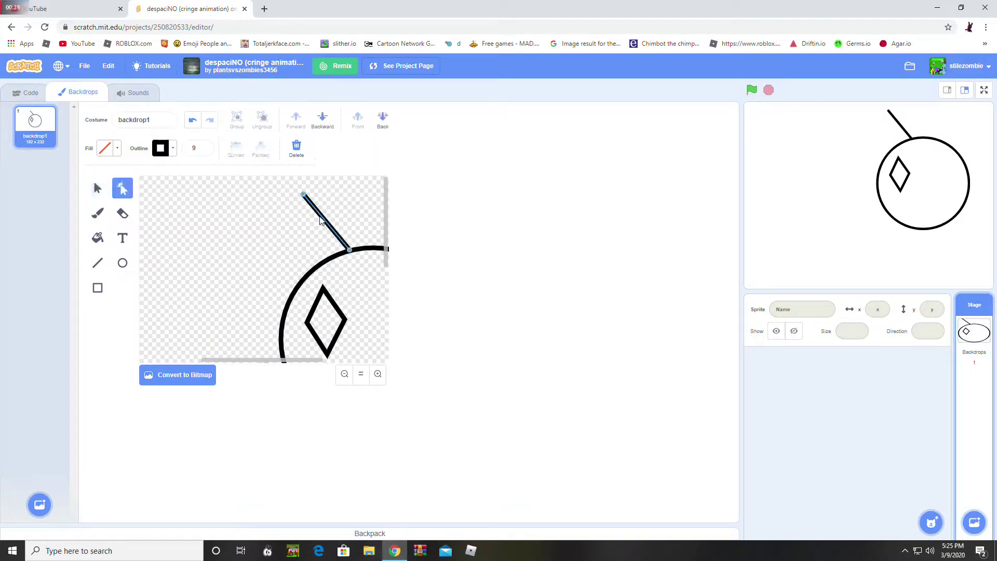
drag(329, 229, 299, 200)
click(335, 186)
Extend the ear outline into a folded tip and draw a short inner line joining it to the head.
click(261, 216)
key(l)
mouse_move(261, 217)
mouse_down()
mouse_move(285, 244)
mouse_move(258, 232)
mouse_move(251, 239)
mouse_move(299, 223)
mouse_up()
click(123, 189)
click(263, 225)
key(l)
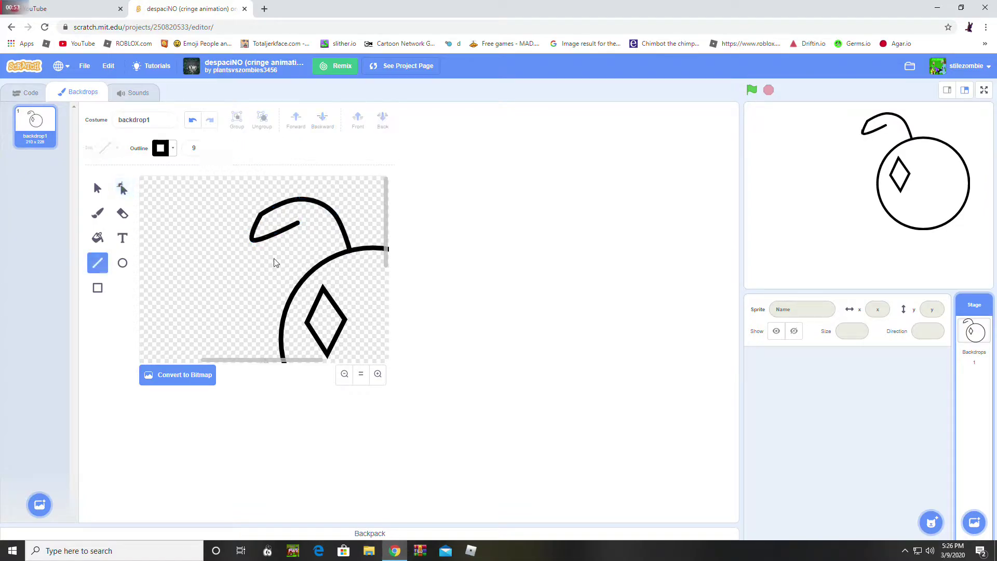
drag(306, 271, 288, 230)
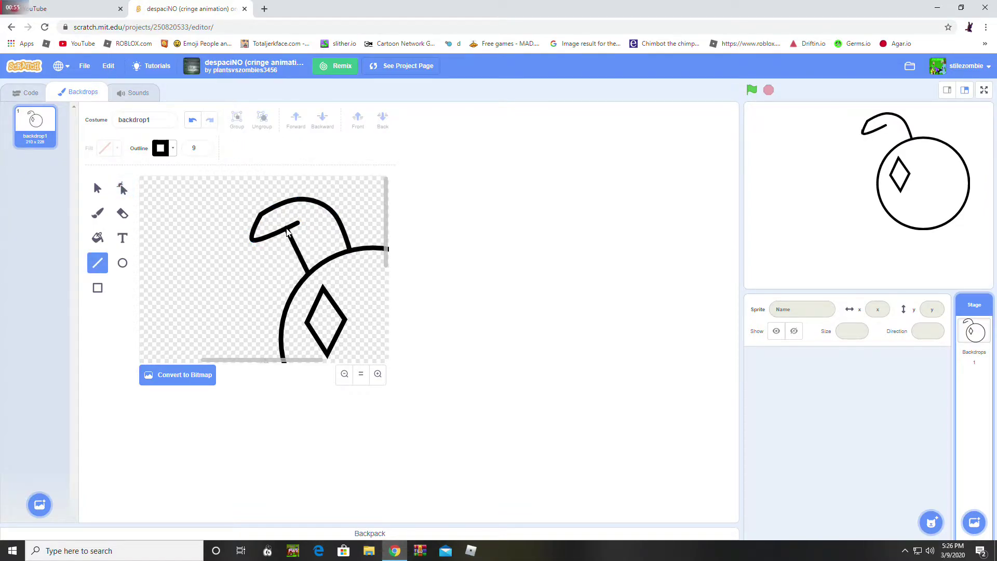
Reshape the ear tip by moving its outline points and realign the inner line's end with the fold.
click(123, 189)
click(252, 221)
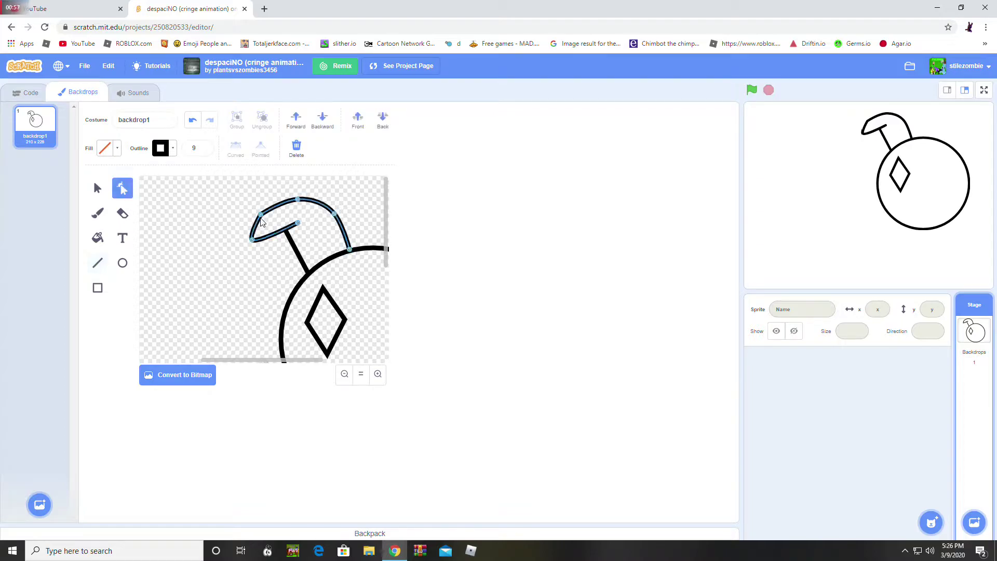
drag(252, 221, 249, 235)
click(207, 233)
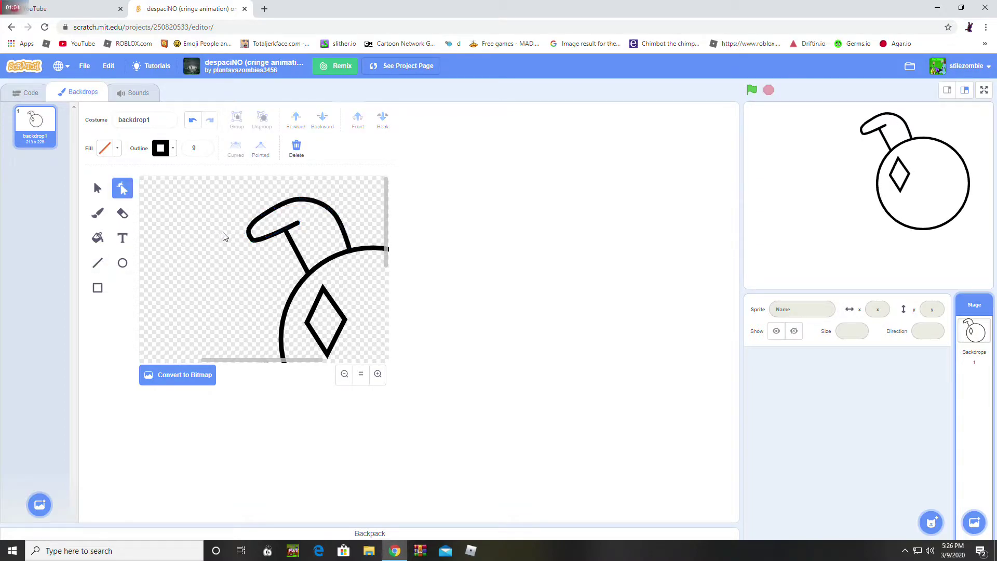
click(250, 236)
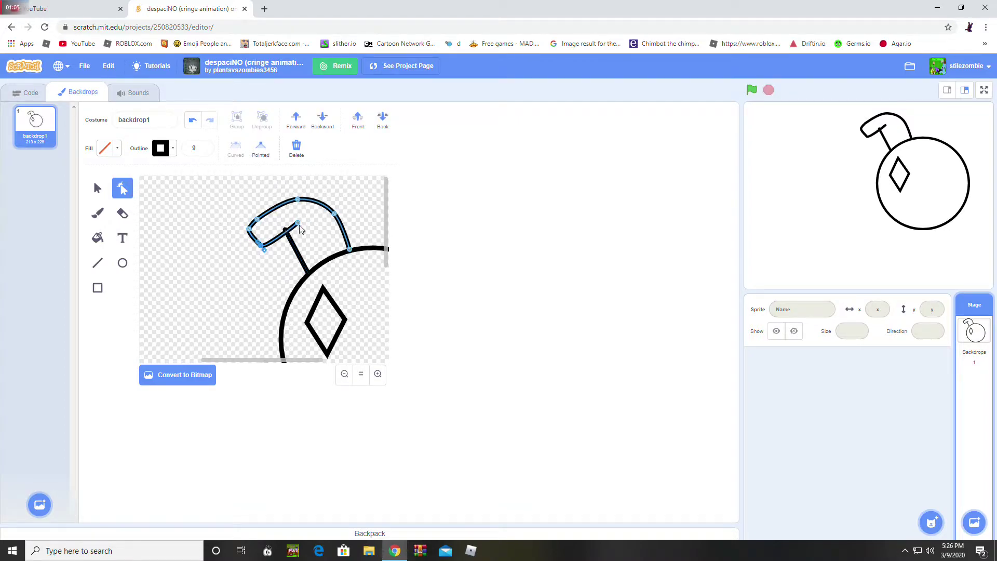
click(289, 236)
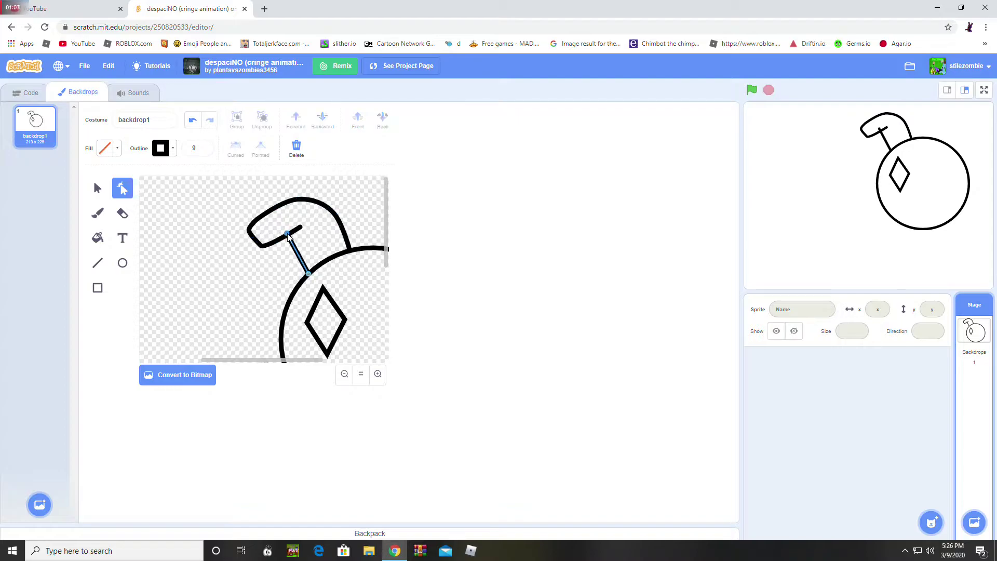
Round off the lower ear tip by adding, deleting and adjusting points on its outline.
click(255, 240)
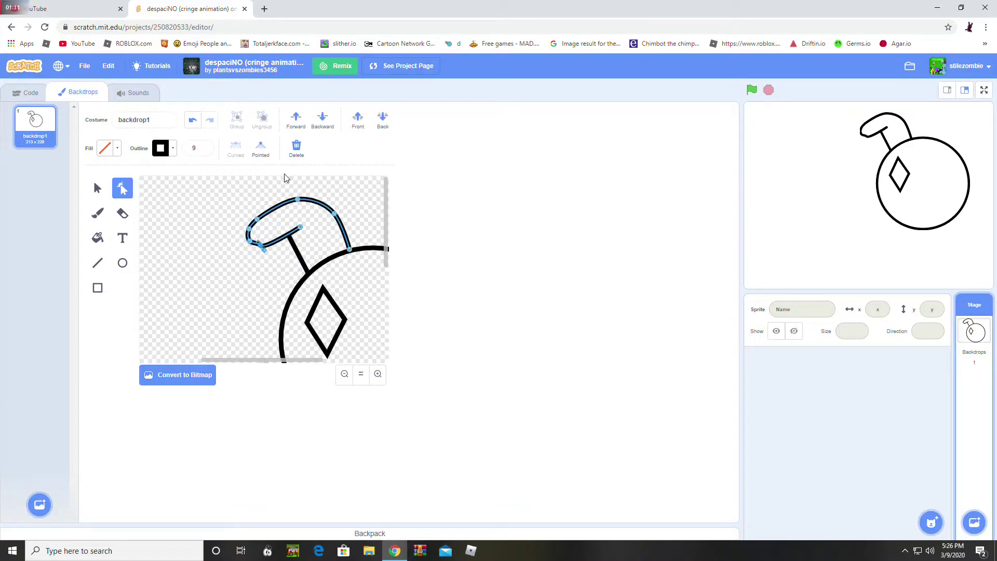
click(296, 148)
drag(252, 246, 255, 244)
click(251, 246)
click(260, 247)
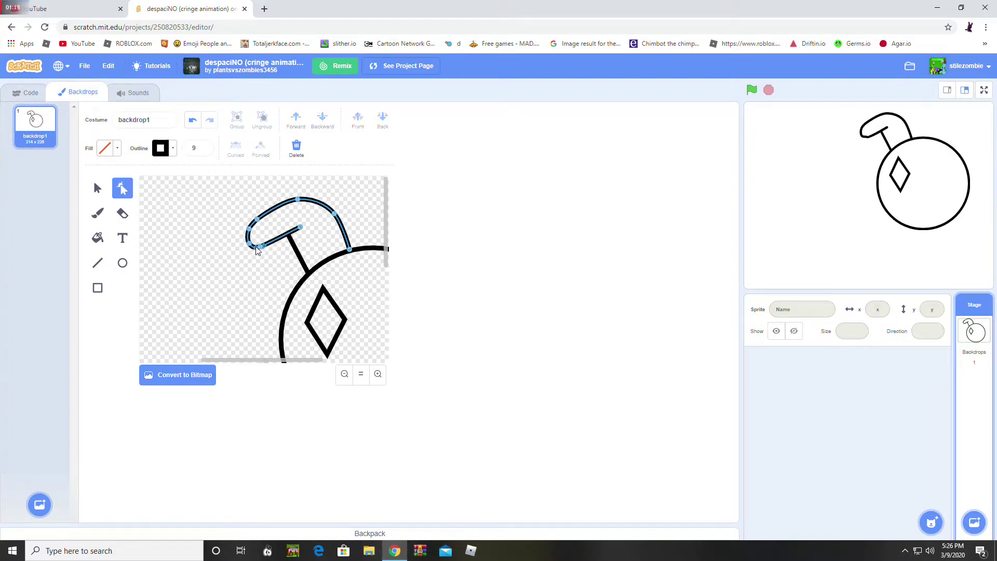
click(270, 222)
click(260, 247)
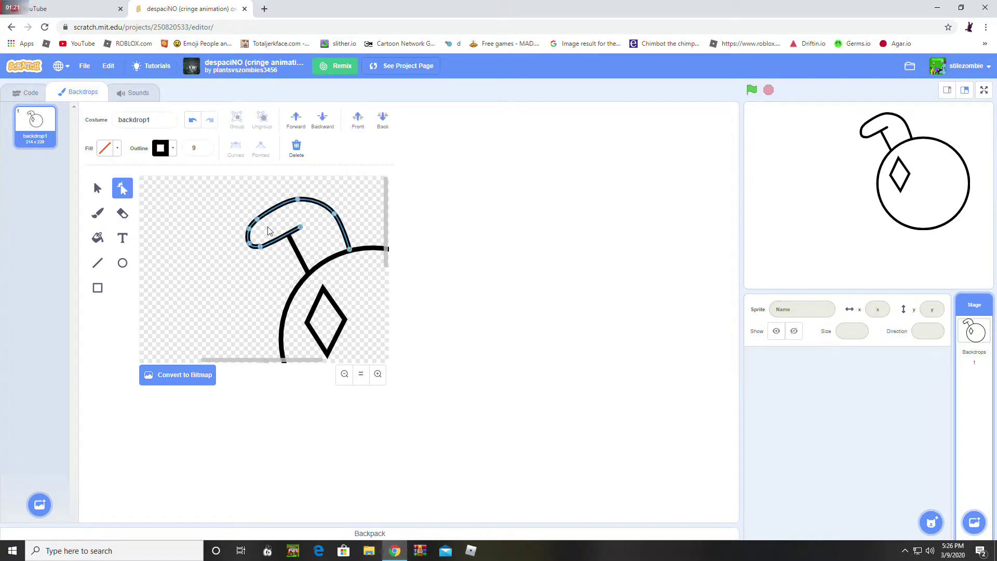
click(266, 232)
scroll(300, 242, down, 1)
click(366, 378)
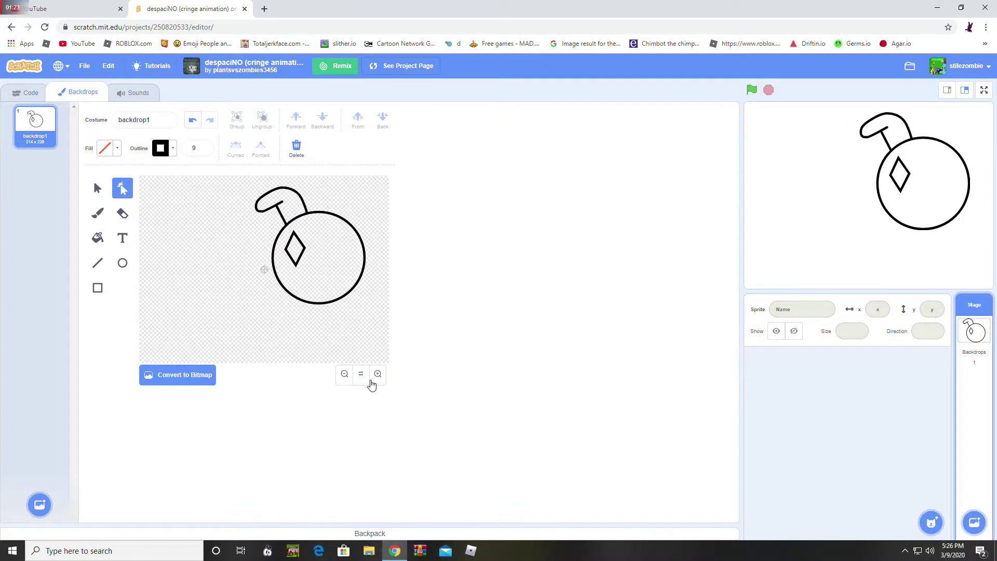
Enlarge the finished ear and reposition it so both its lines meet the head.
click(373, 380)
click(97, 188)
scroll(259, 241, up, 3)
click(349, 203)
drag(352, 197, 382, 178)
drag(375, 227, 355, 236)
drag(376, 202, 269, 231)
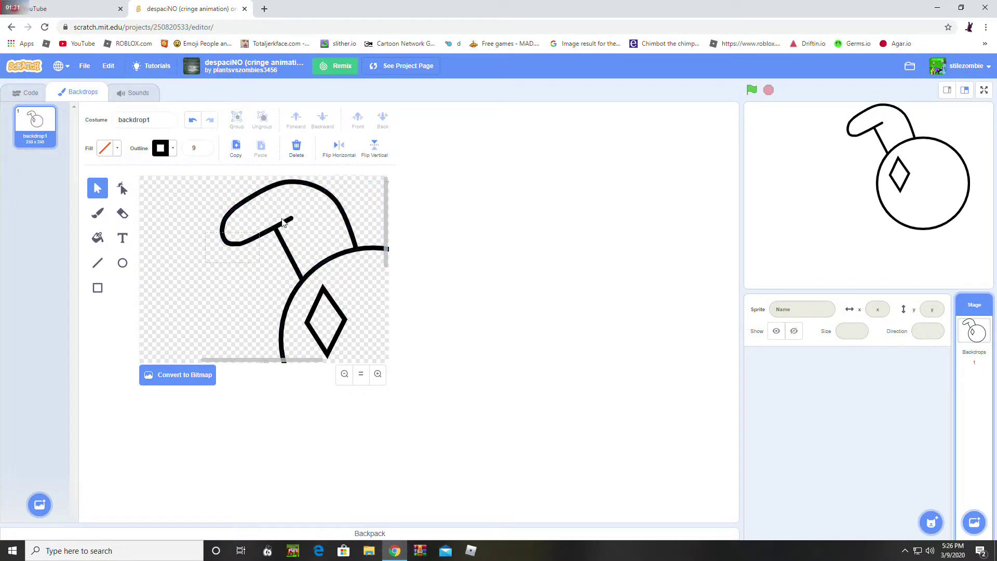
drag(342, 190, 343, 190)
click(211, 260)
Make the diamond eye slightly narrower.
click(323, 290)
click(115, 188)
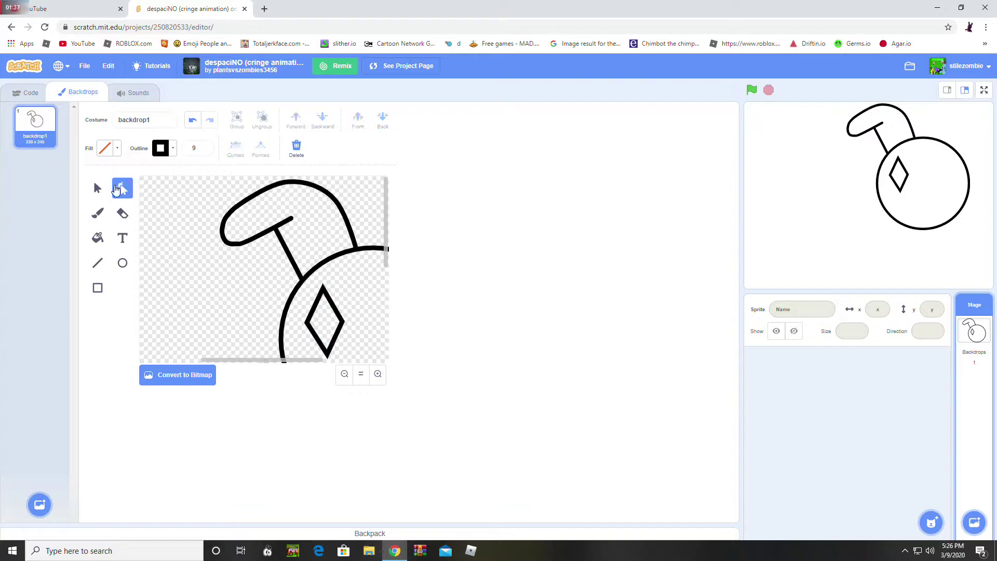
click(98, 188)
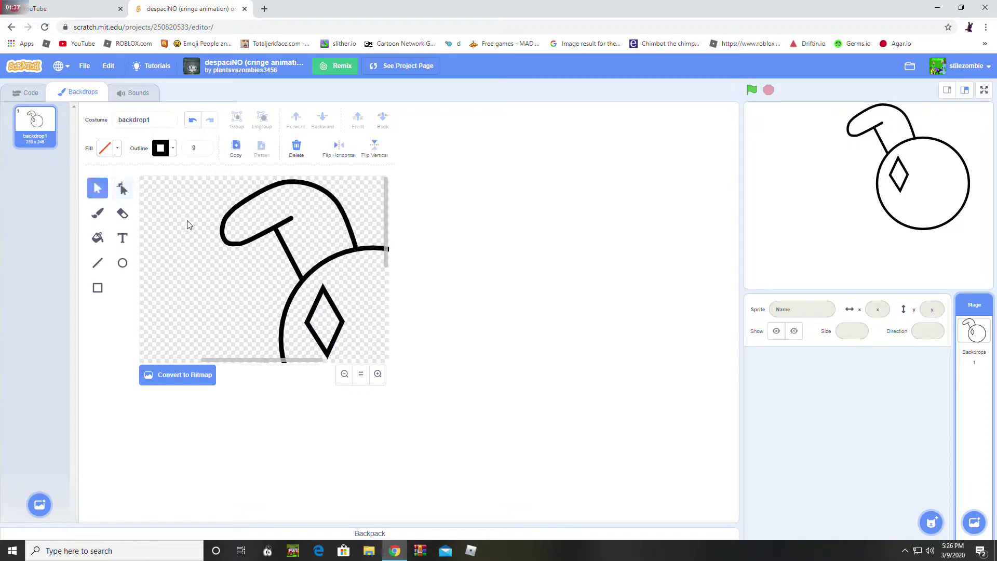
click(343, 374)
Draw a pointed fur tuft on the left side of the head and curve its edges.
click(98, 262)
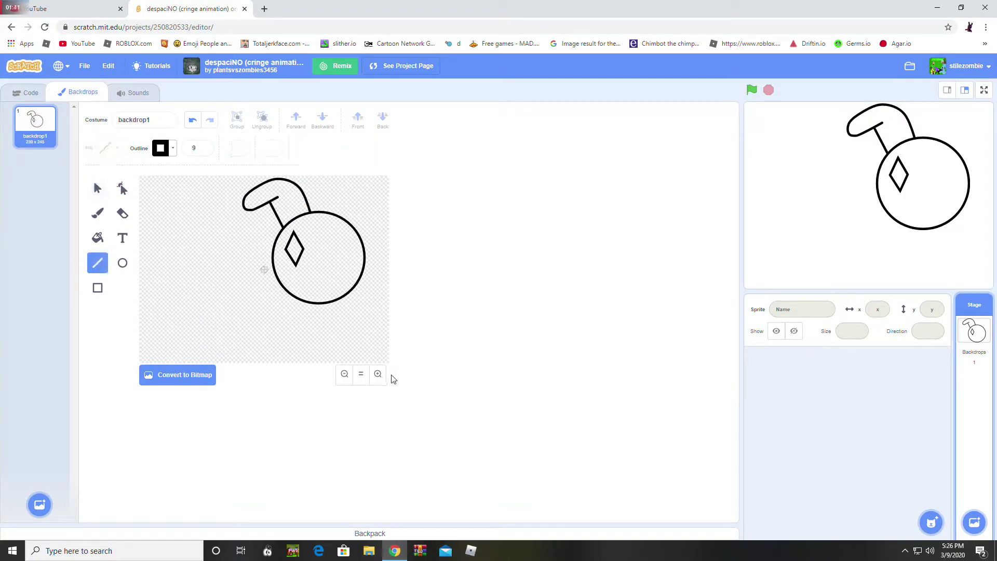
click(378, 374)
mouse_move(283, 229)
mouse_down()
mouse_move(222, 246)
mouse_move(283, 264)
mouse_move(254, 260)
mouse_move(257, 239)
mouse_up()
click(123, 189)
click(254, 254)
click(195, 211)
Duplicate the cheek fur tuft and position the copy against the head.
click(96, 189)
click(260, 253)
key(ctrl+c)
key(ctrl+v)
drag(264, 254, 383, 259)
click(252, 226)
Copy the left cheek tufts and flip the copy horizontally for the head's right side.
click(361, 374)
click(236, 148)
click(261, 149)
click(338, 149)
click(373, 222)
Paste a mirrored copy of the ear onto the upper-right side of the head.
click(287, 182)
click(261, 148)
drag(278, 239, 361, 232)
Adjust the end points of the right ear's outline and inner line so they meet the head outline.
click(123, 188)
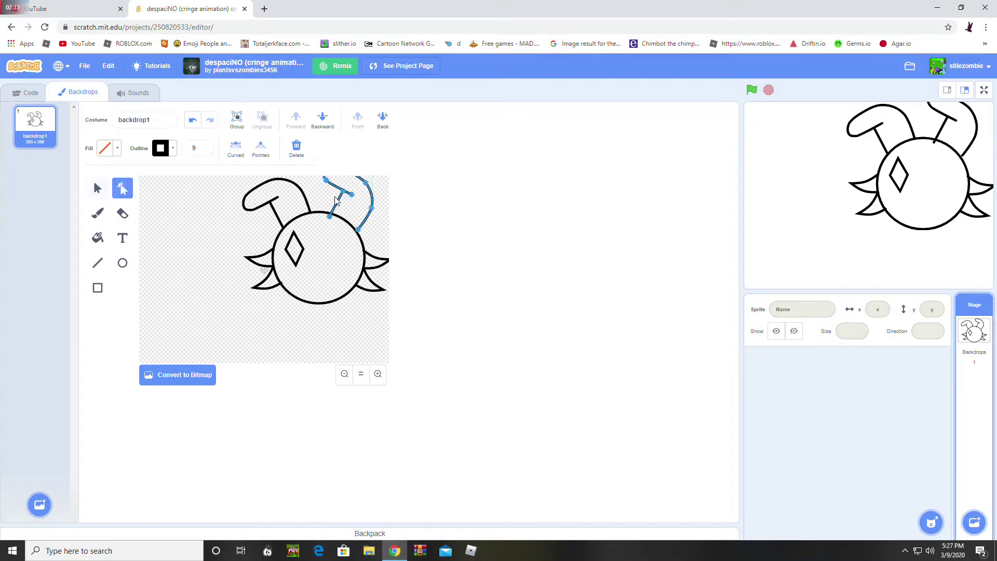
click(193, 120)
double_click(378, 374)
double_click(377, 374)
drag(262, 360, 347, 361)
scroll(325, 302, up, 4)
click(306, 323)
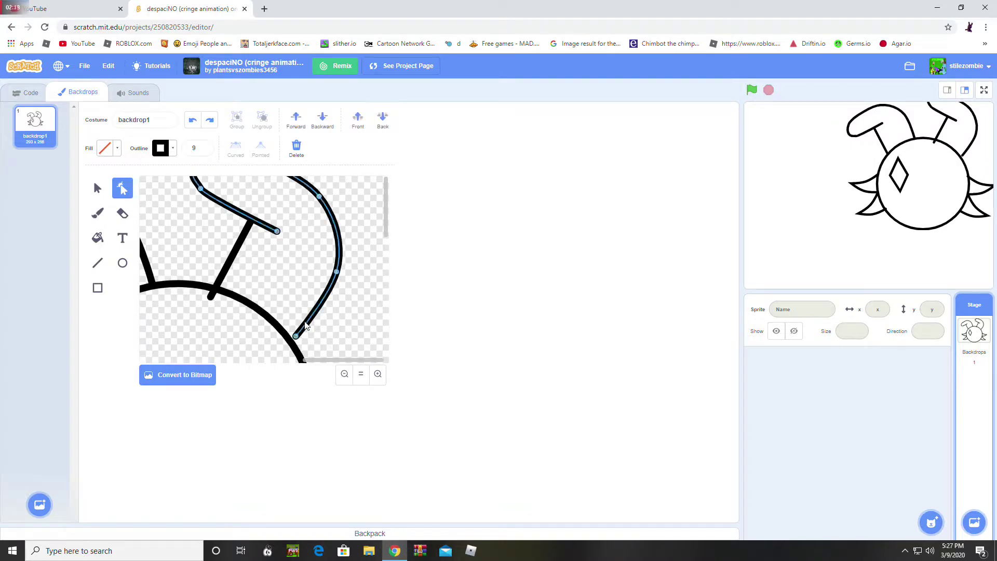
click(223, 285)
drag(212, 301, 217, 287)
click(252, 278)
click(230, 292)
click(223, 289)
click(242, 281)
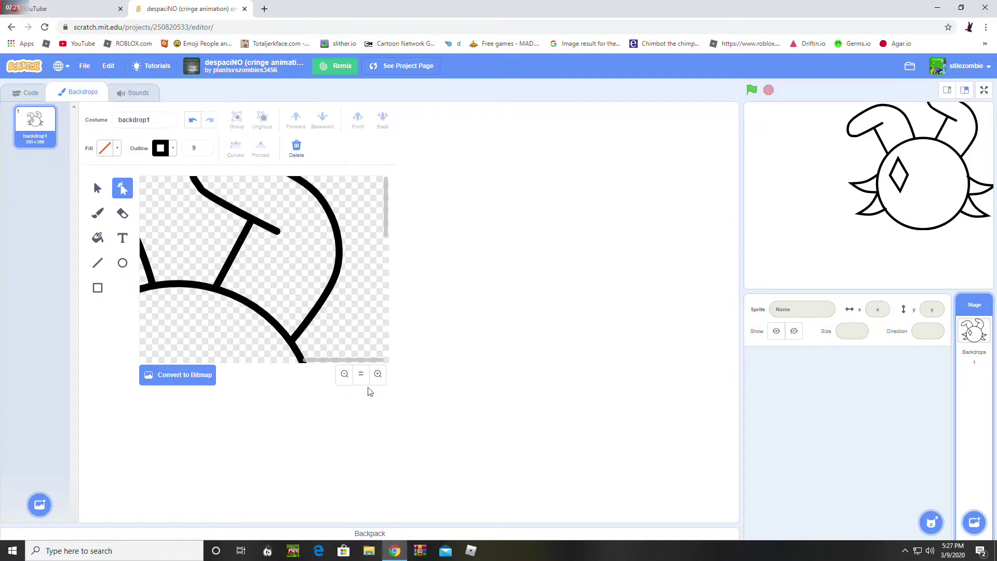
Duplicate the diamond eye and place the copy on the right side of the face.
click(361, 374)
click(377, 374)
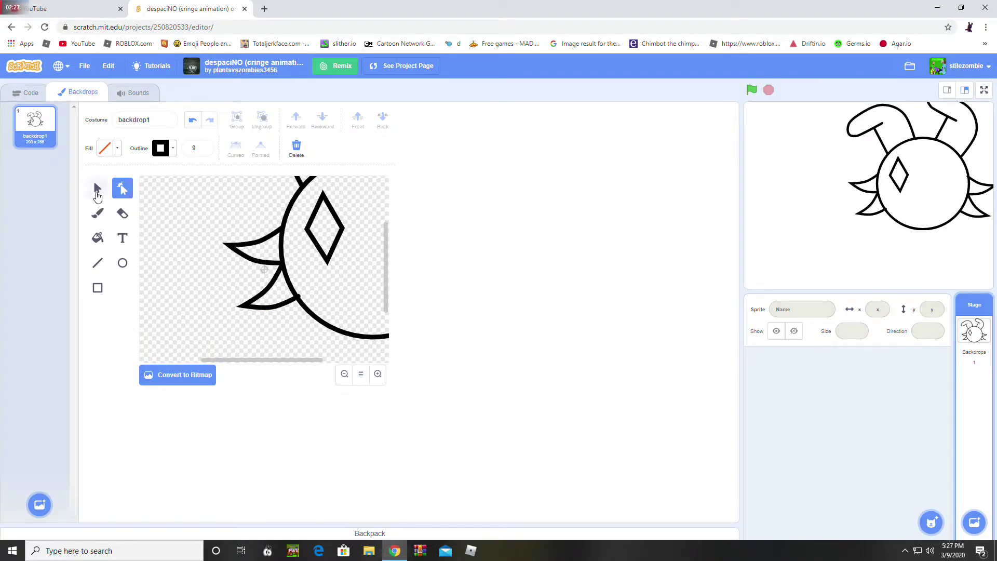
click(97, 189)
click(361, 374)
click(291, 244)
click(252, 149)
drag(307, 251, 333, 243)
click(320, 197)
Draw a small oval nose between and below the eyes and pull its lower edge into a point.
click(378, 374)
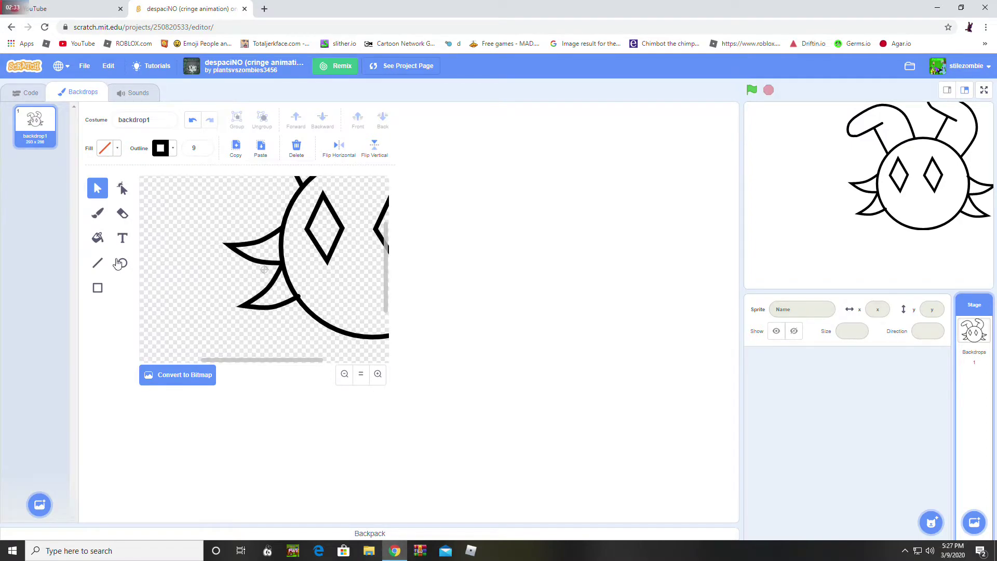
click(97, 262)
drag(282, 367, 313, 366)
click(123, 263)
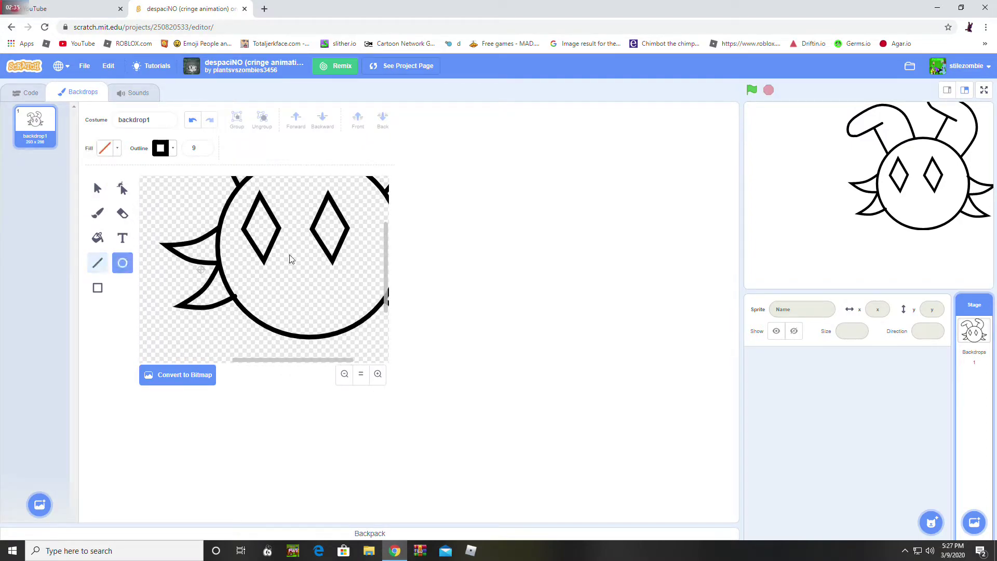
mouse_move(279, 285)
mouse_down()
mouse_move(315, 253)
mouse_move(305, 278)
mouse_up()
click(123, 188)
click(291, 281)
click(323, 292)
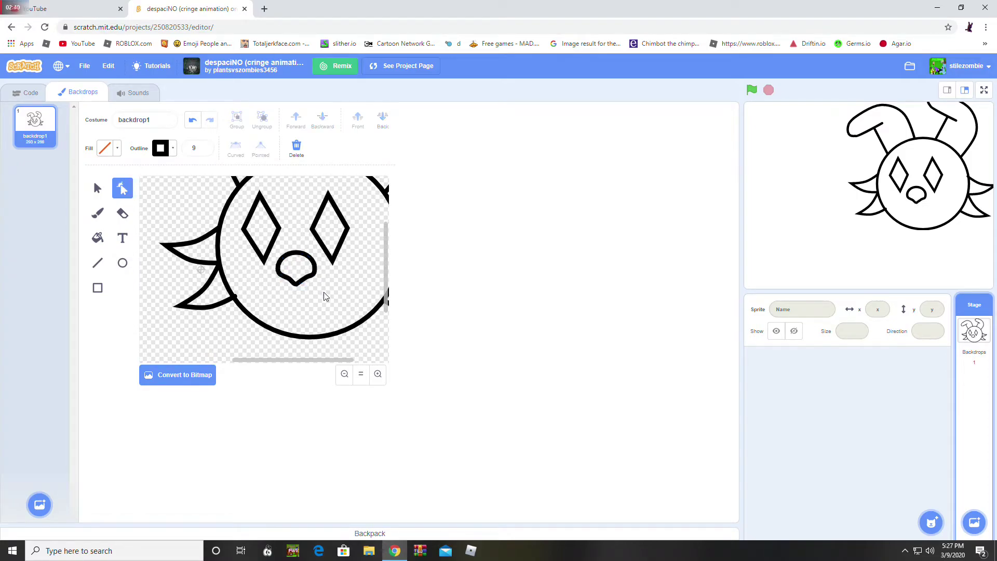
Draw a wide ellipse mouth below the nose and raise both ends into pointed corners.
click(98, 263)
click(123, 263)
drag(260, 317, 355, 292)
click(122, 189)
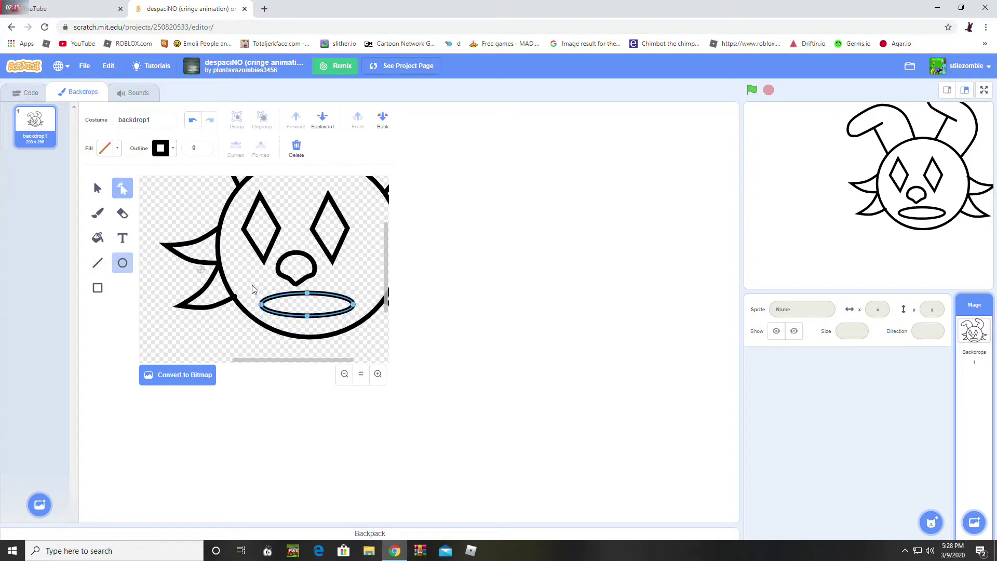
drag(266, 310, 259, 295)
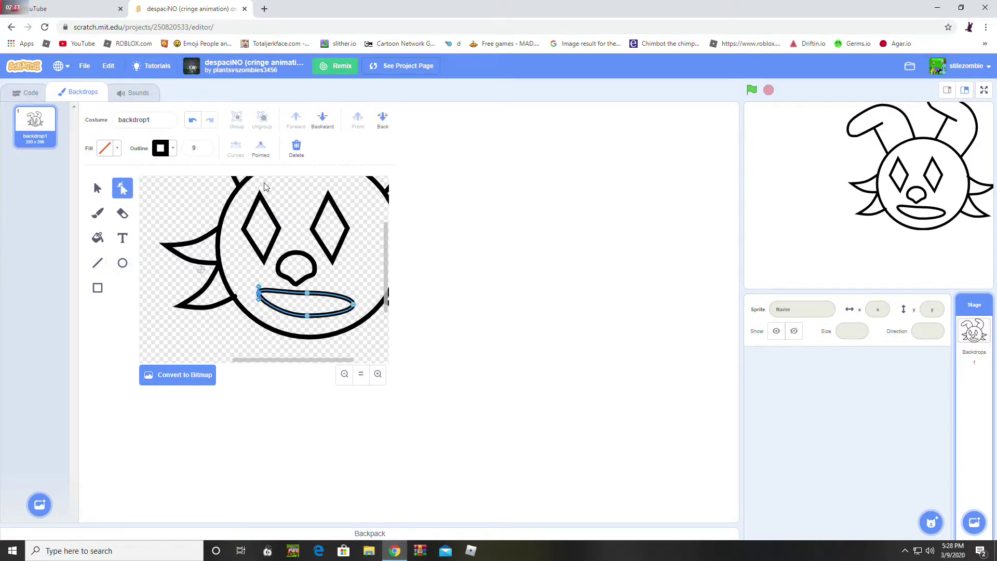
drag(354, 308, 358, 292)
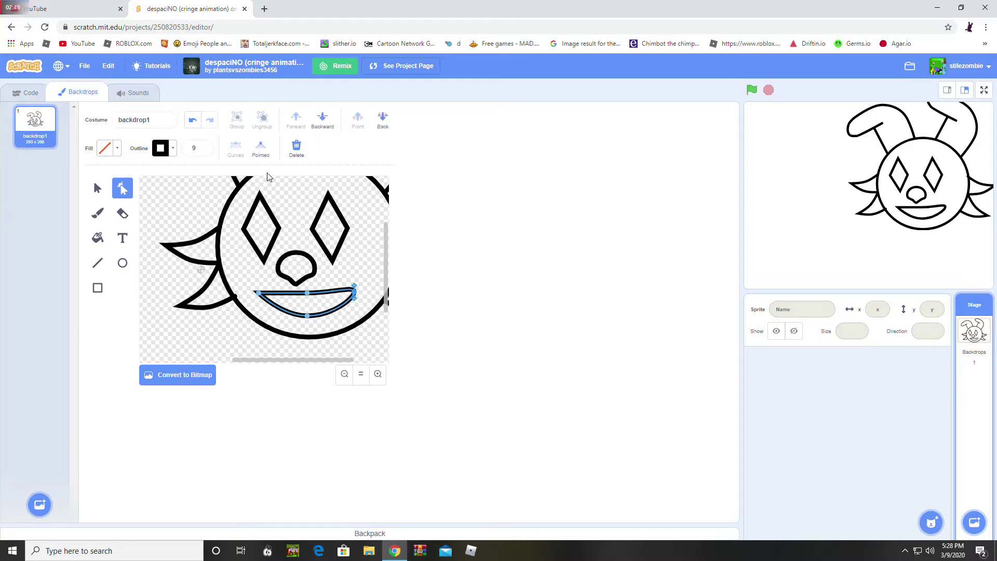
click(296, 320)
Pull the mouth's lower edge down and curve its upper edge downward to form a wide grin.
click(307, 317)
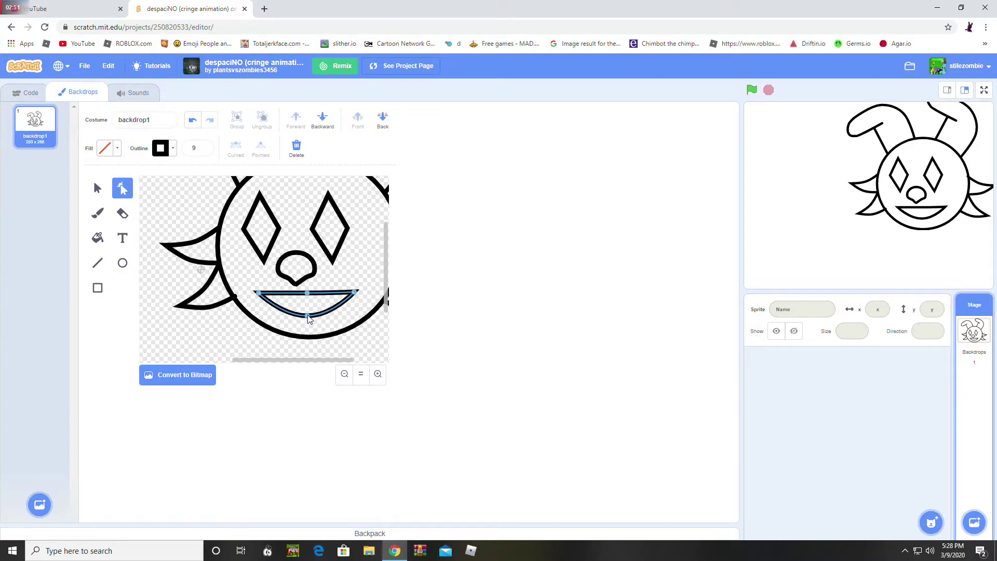
drag(309, 319, 309, 334)
mouse_move(308, 296)
mouse_down()
mouse_move(307, 313)
mouse_move(307, 302)
mouse_up()
click(315, 294)
click(307, 312)
click(323, 279)
Draw zigzag lines inside the mouth to form sharp triangular teeth.
click(97, 263)
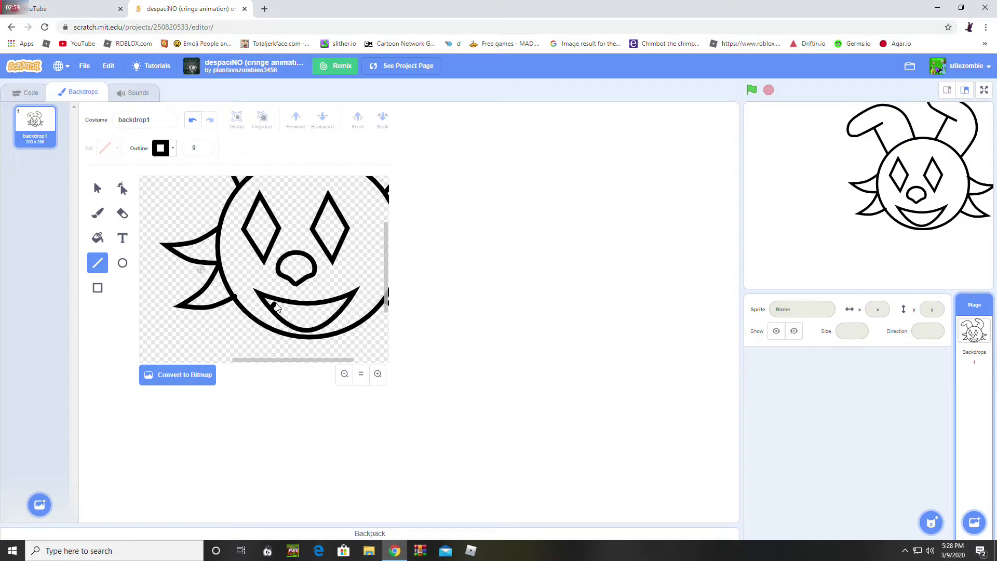
drag(279, 306, 294, 326)
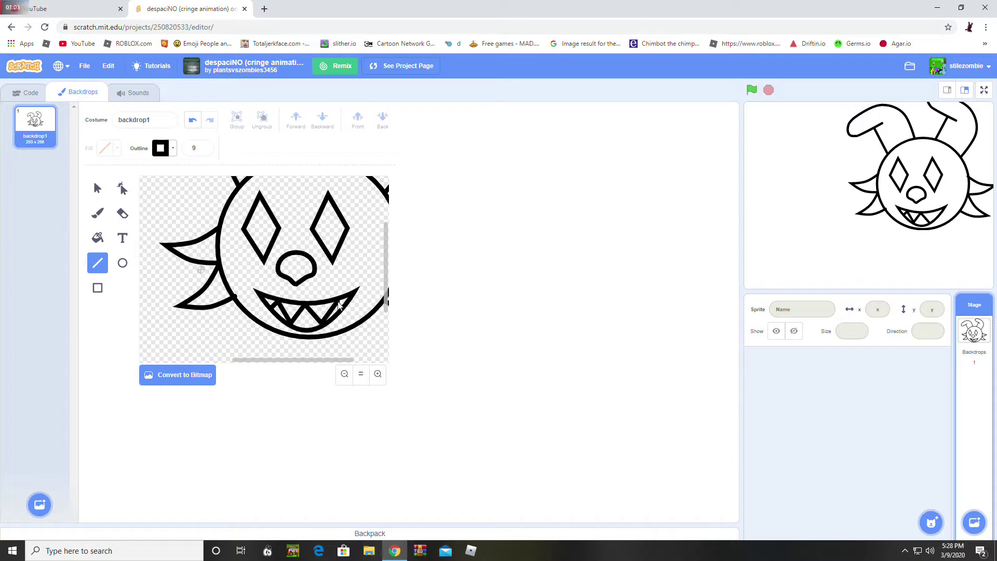
click(98, 188)
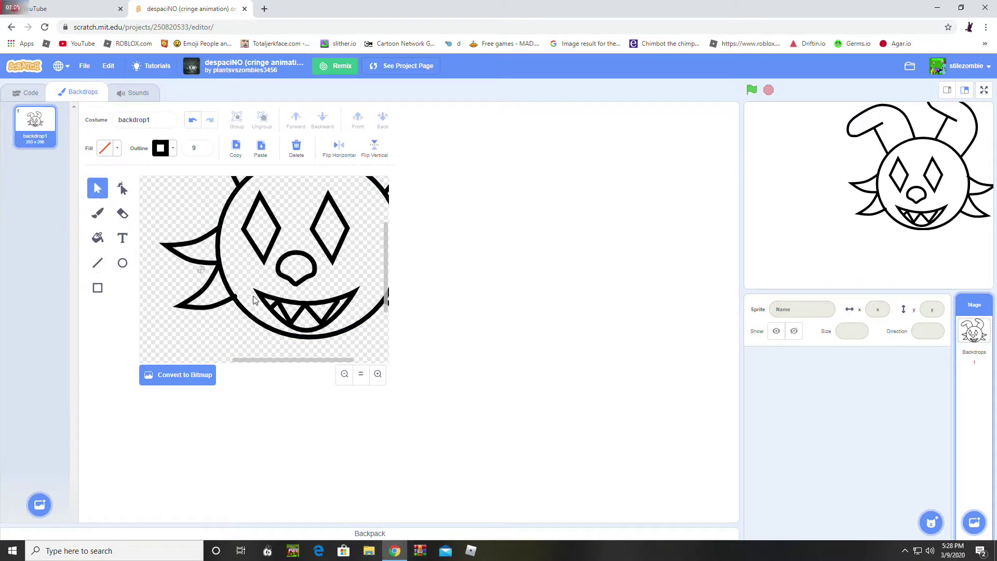
Select the mouth together with its teeth and group them.
drag(269, 308, 269, 309)
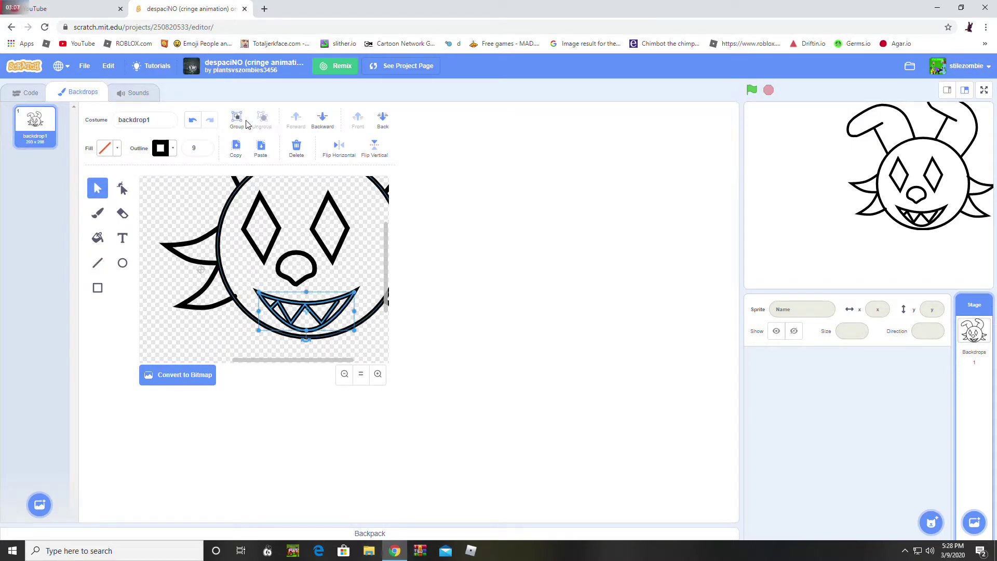
click(191, 345)
click(363, 378)
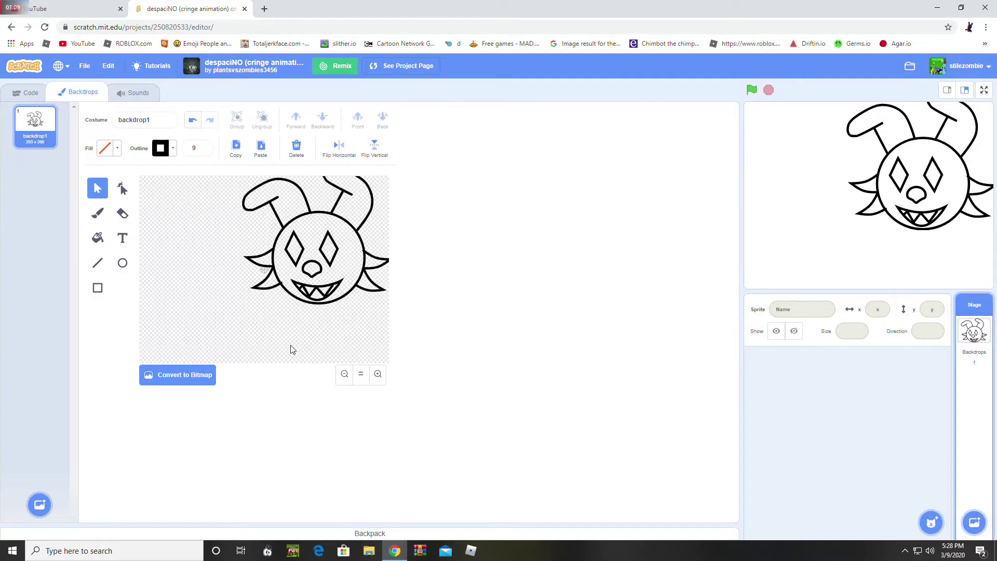
Draw a long line for one side of the body from the head's lower-left edge down past the canvas.
click(98, 264)
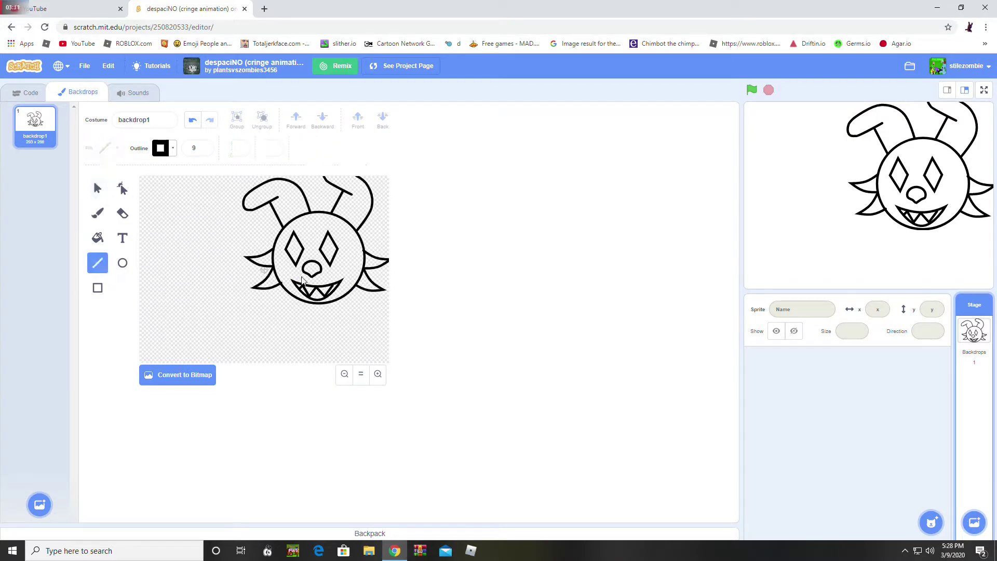
drag(286, 335, 291, 372)
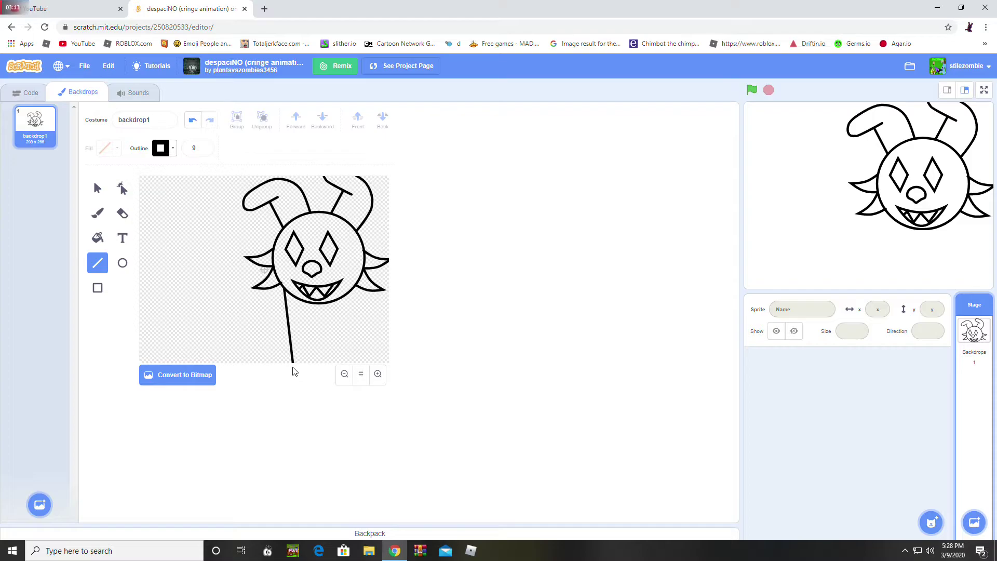
click(122, 188)
click(285, 296)
drag(283, 289, 298, 301)
drag(294, 350, 307, 349)
click(296, 150)
Reposition the body line so it hangs nearly vertically from the head's underside and runs off the bottom of the canvas.
click(97, 188)
click(297, 323)
drag(298, 323, 299, 300)
key(a)
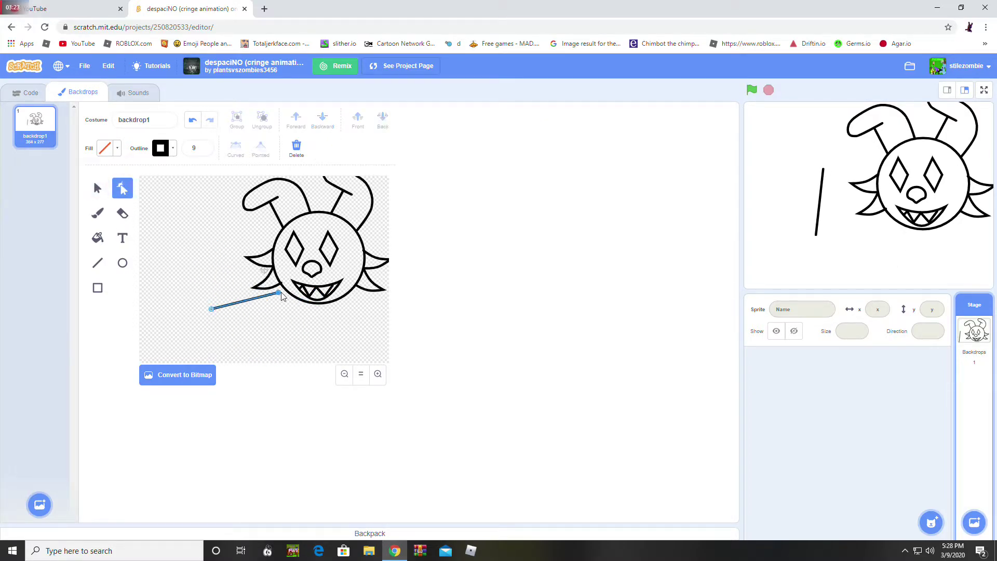
drag(213, 311, 303, 390)
click(295, 322)
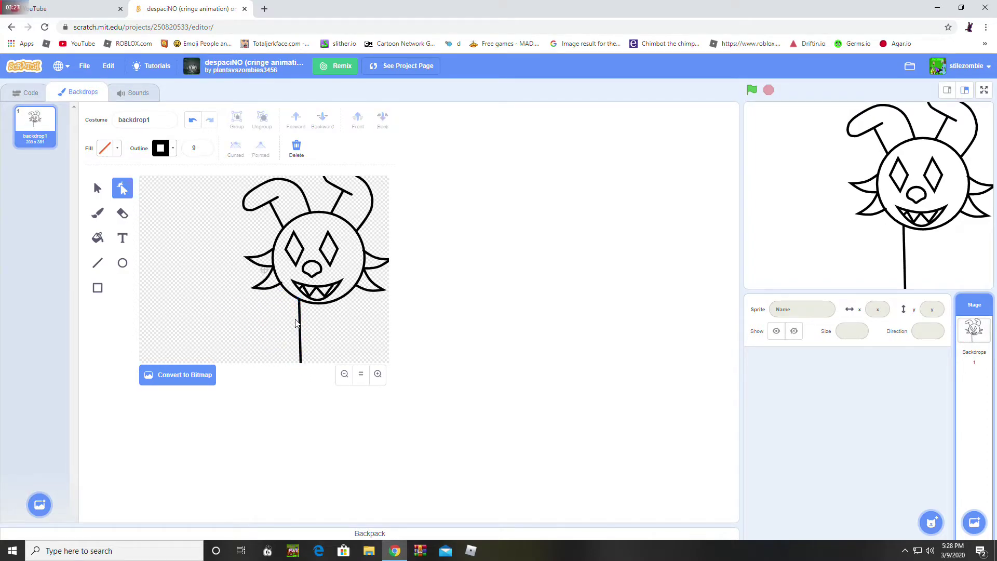
Duplicate the body line and place the copy parallel to it as the body's right side.
click(299, 319)
click(272, 300)
click(300, 322)
click(317, 318)
click(300, 320)
click(236, 148)
click(261, 148)
drag(301, 321, 347, 318)
click(362, 318)
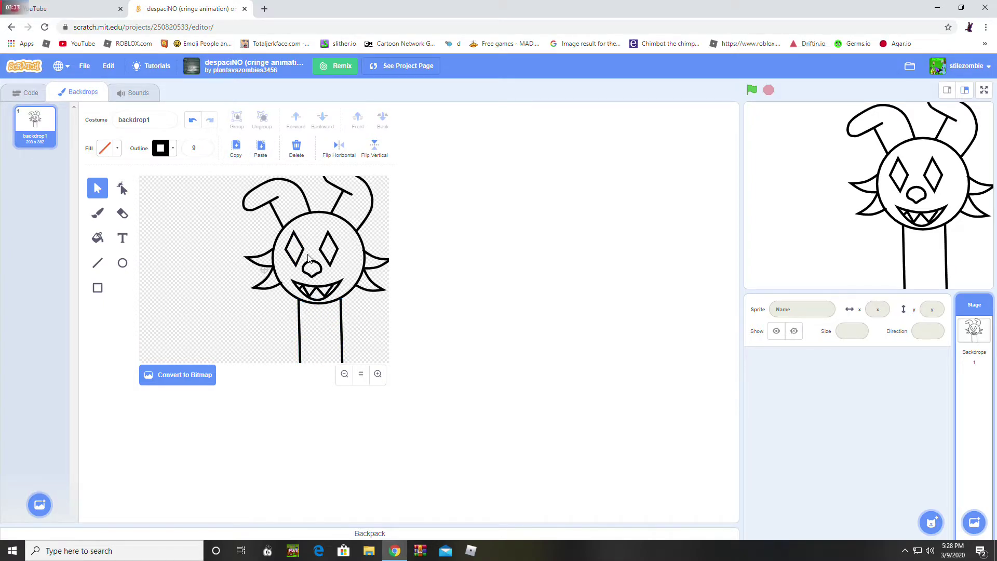
Draw a straight arm line slanting up and outward from the body's left side.
click(98, 262)
click(372, 378)
scroll(342, 326, down, 3)
click(363, 376)
click(378, 376)
scroll(319, 317, down, 3)
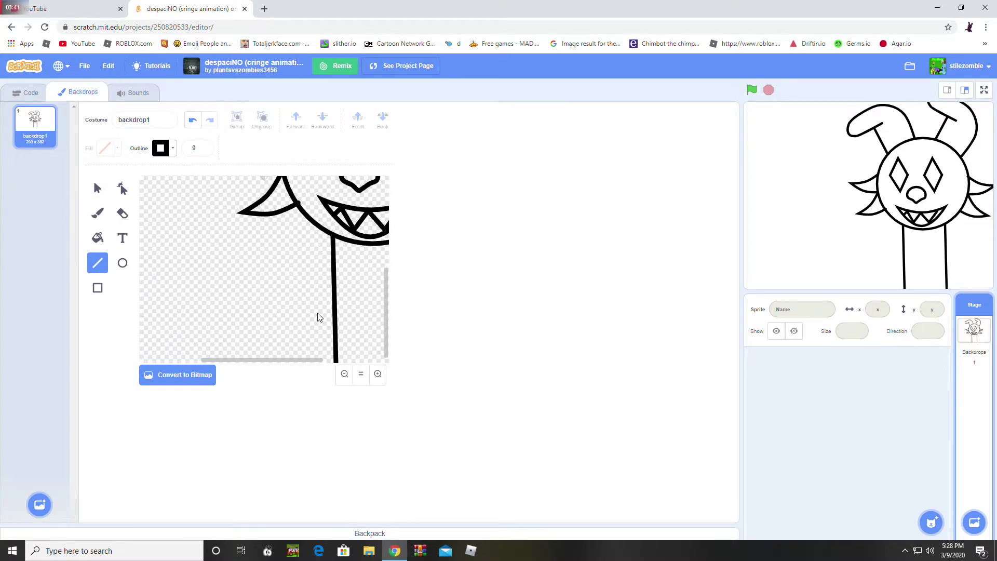
mouse_move(336, 283)
mouse_down()
mouse_move(245, 266)
mouse_move(250, 246)
mouse_up()
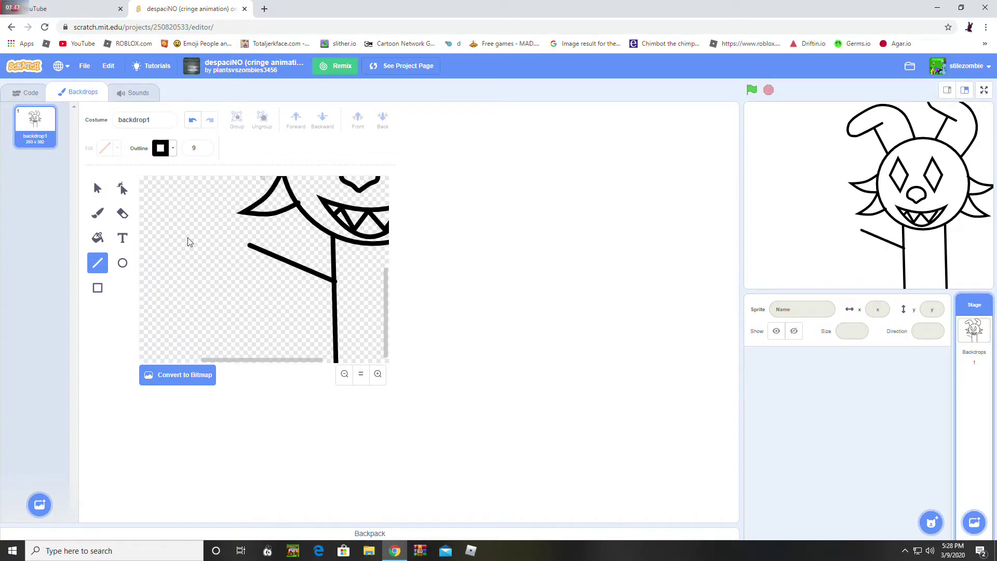
Bend the arm line into a curve and draw a zigzag hand at its outer end.
click(123, 188)
click(301, 269)
drag(298, 267, 289, 273)
click(333, 282)
mouse_move(249, 245)
mouse_down()
mouse_move(230, 225)
mouse_move(190, 213)
mouse_move(213, 247)
mouse_move(177, 234)
mouse_move(201, 264)
mouse_move(162, 244)
mouse_move(192, 287)
mouse_up()
key(l)
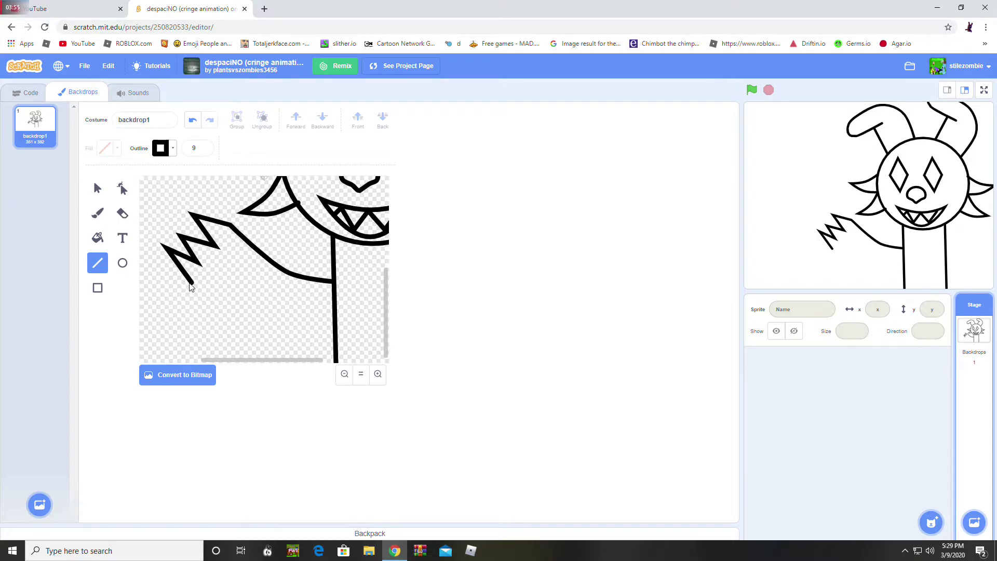
Undo the zigzag hand and delete the curved arm line.
click(194, 121)
click(194, 121)
click(194, 122)
click(193, 121)
click(194, 122)
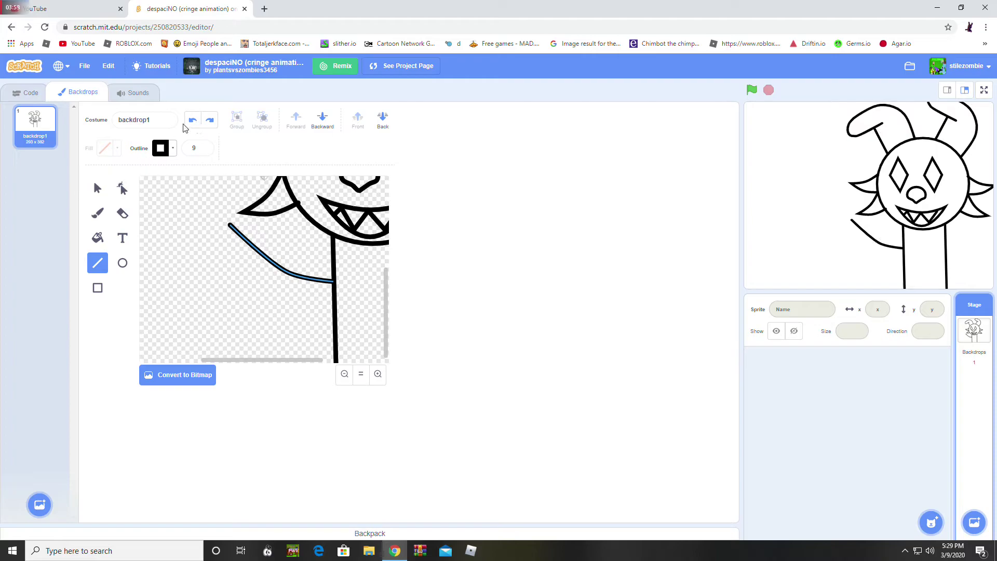
click(193, 121)
click(97, 189)
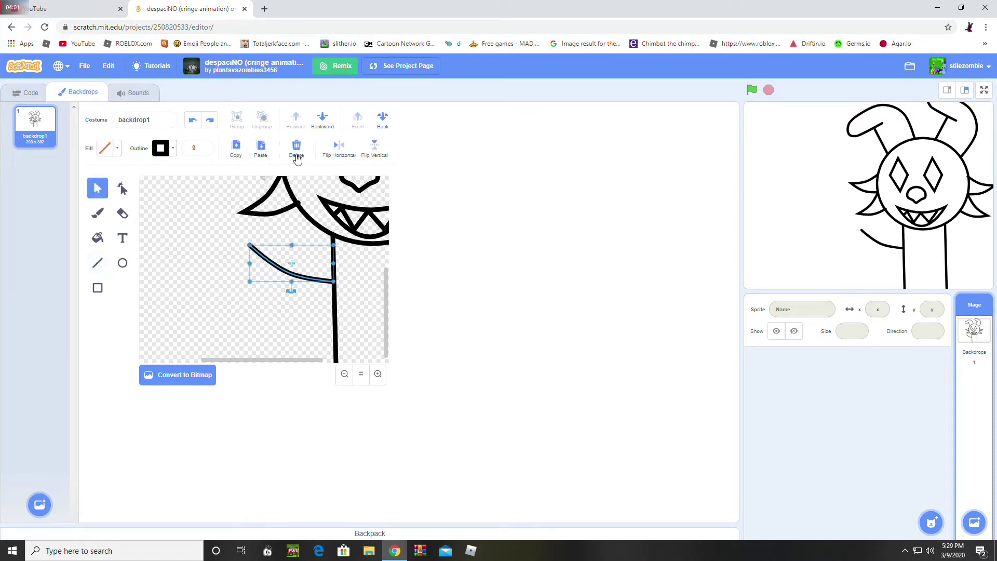
click(296, 148)
Select the whole head with its ears and face and rotate it slightly counterclockwise.
click(361, 374)
drag(239, 290, 413, 173)
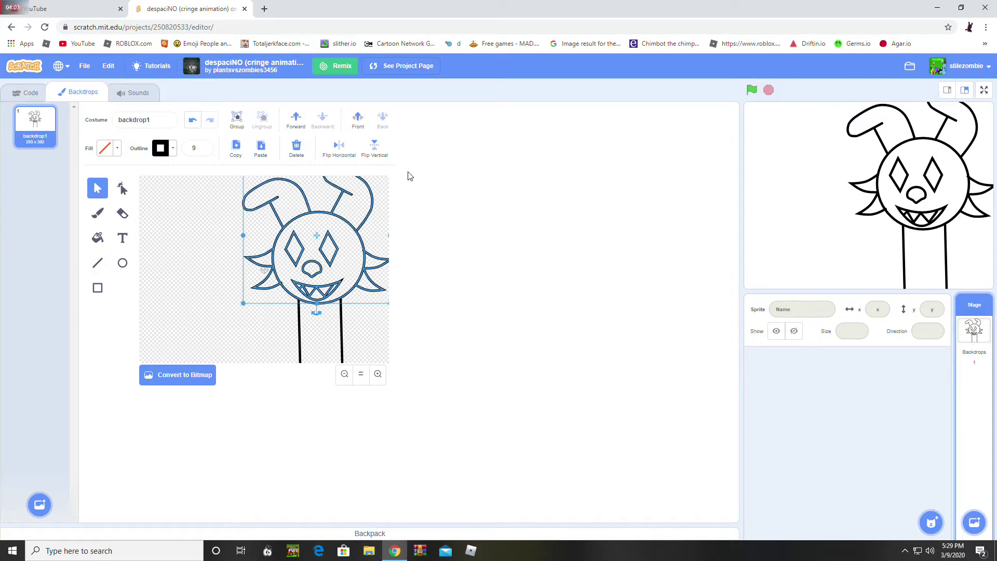
drag(316, 312, 332, 283)
click(231, 331)
Move the right eye slightly closer to the left eye.
click(372, 376)
click(319, 252)
drag(276, 359, 297, 360)
click(363, 244)
drag(353, 272, 342, 268)
click(357, 300)
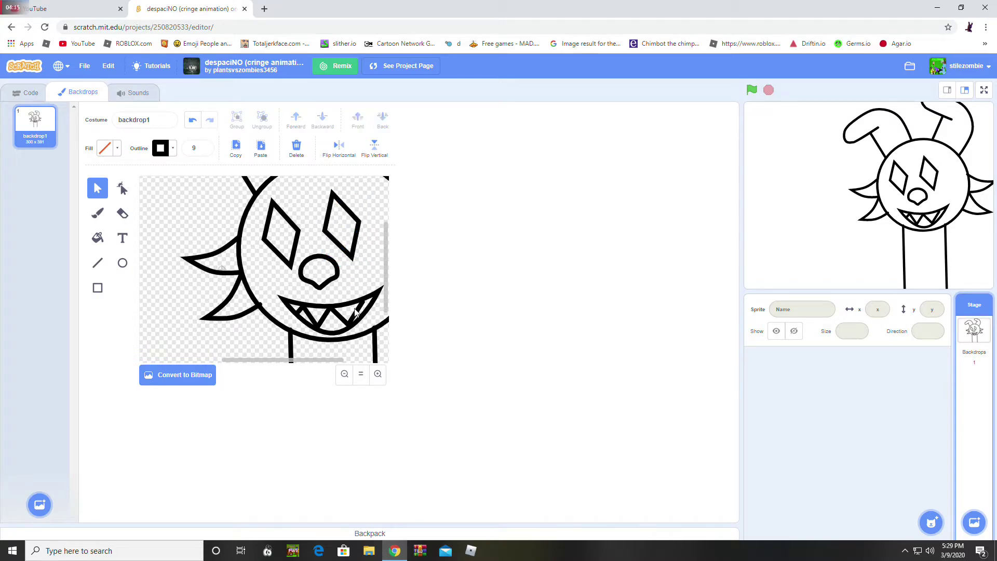
Draw a line from the body's left side outward and bend it downward as the arm's lower edge.
click(361, 374)
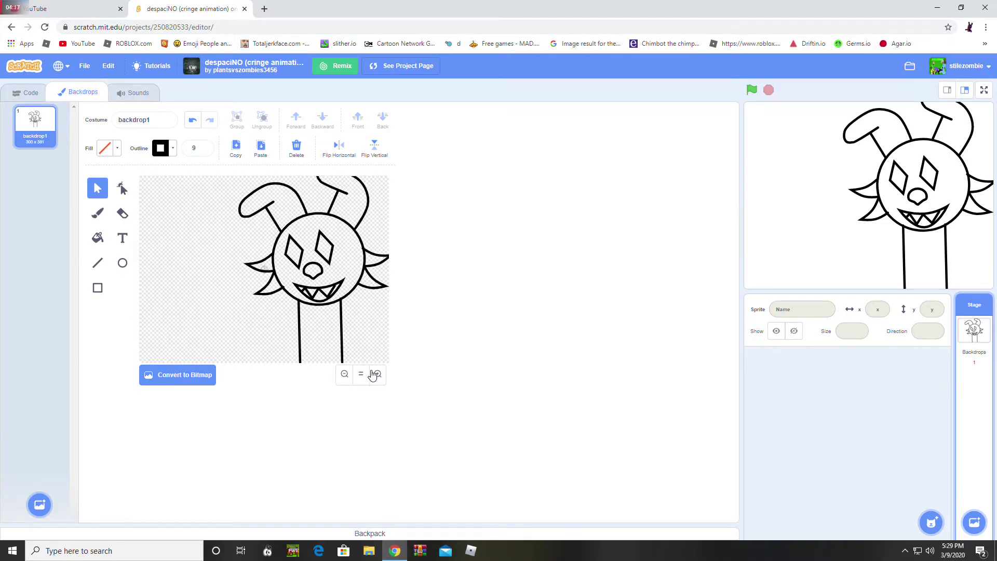
click(376, 374)
scroll(275, 255, down, 3)
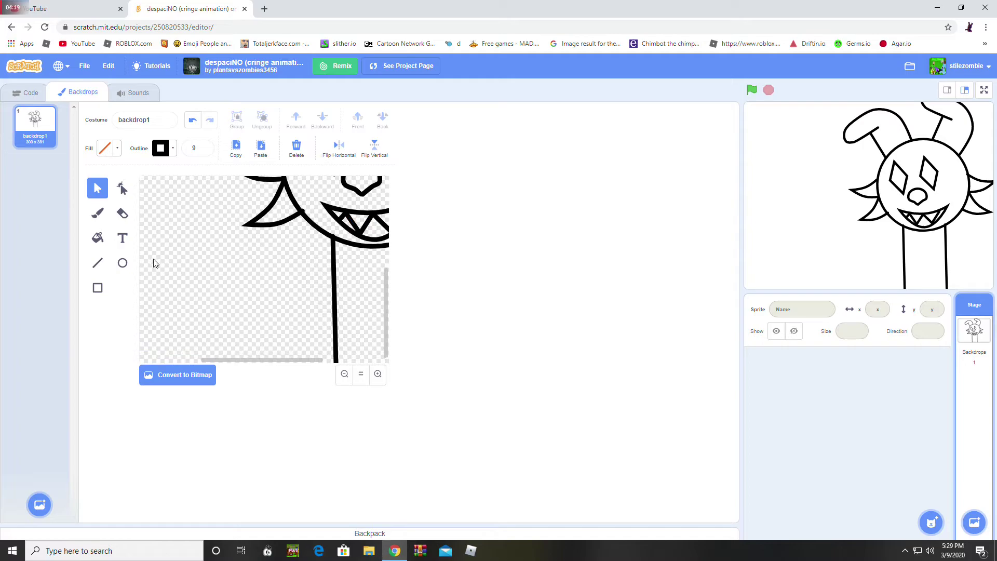
click(97, 264)
drag(332, 283, 196, 331)
click(122, 188)
click(270, 304)
drag(270, 304, 282, 323)
click(97, 262)
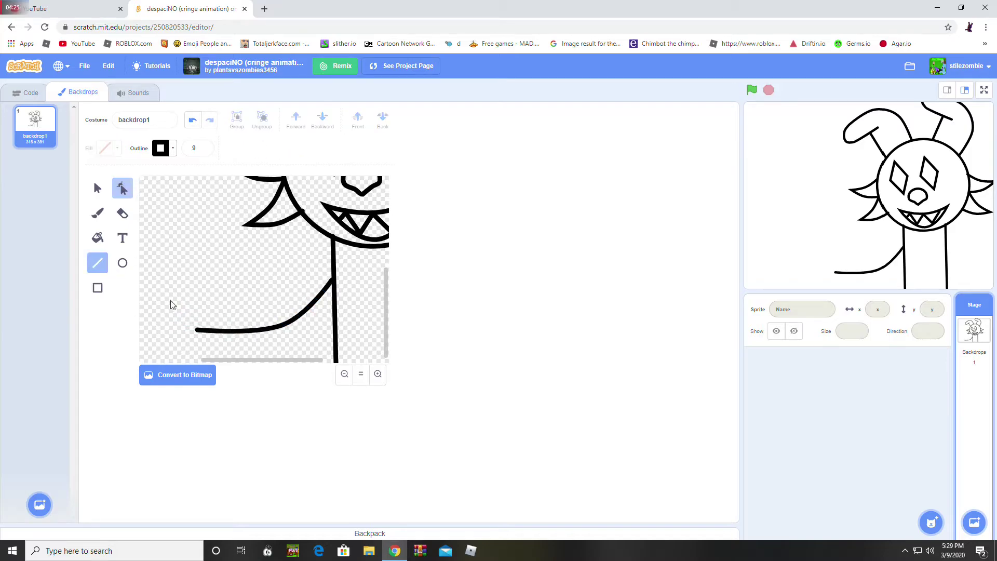
Continue the arm line around a pointed tip back to the body, and curve its upper edge and tip.
mouse_move(198, 330)
mouse_down()
mouse_move(171, 319)
mouse_move(202, 321)
mouse_move(332, 270)
mouse_up()
click(122, 188)
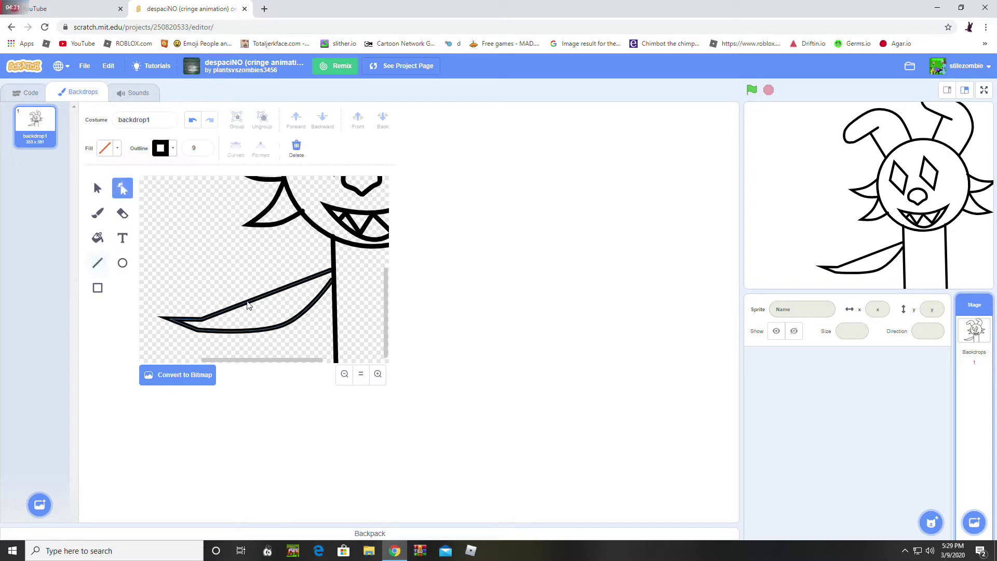
click(251, 303)
drag(251, 302, 265, 316)
click(243, 297)
click(184, 317)
mouse_move(169, 319)
mouse_down()
mouse_move(178, 305)
mouse_move(185, 325)
mouse_up()
click(206, 285)
Rotate and reposition the arm against the body's left side and set its outline width to 7.
click(97, 188)
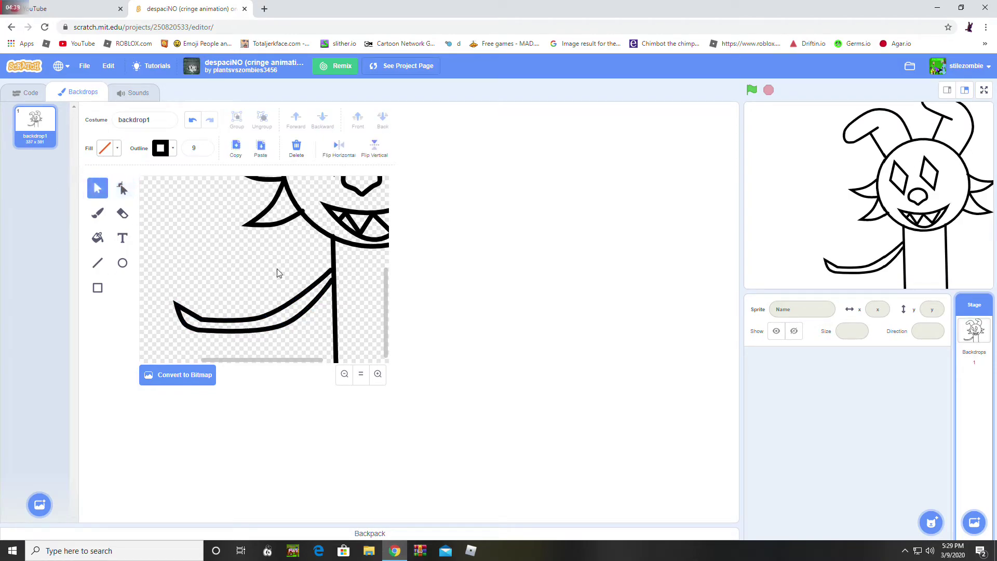
drag(252, 316, 203, 310)
drag(283, 263, 314, 288)
click(203, 151)
click(204, 151)
drag(246, 355, 236, 334)
click(125, 189)
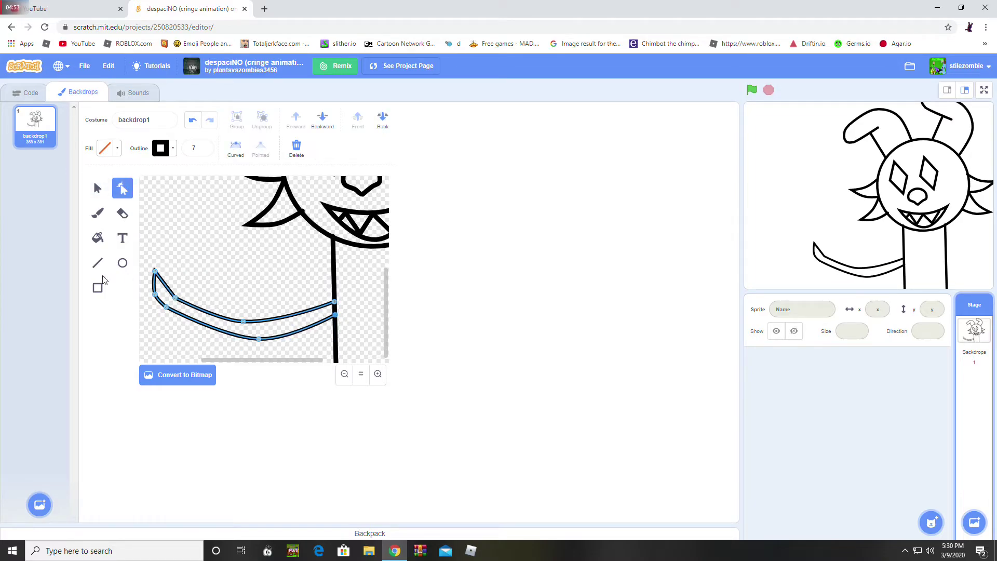
Try drawing spiky finger lines at the arm's tip, and delete them.
click(97, 263)
mouse_move(176, 300)
mouse_down()
mouse_move(158, 264)
mouse_move(155, 272)
mouse_move(175, 281)
mouse_move(176, 266)
mouse_move(185, 302)
mouse_up()
click(97, 188)
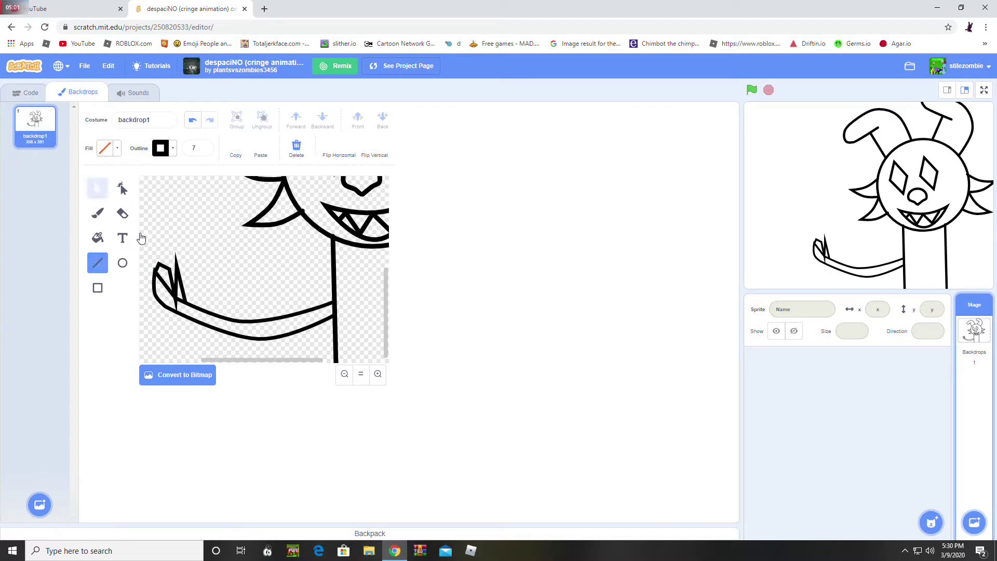
click(172, 283)
click(296, 149)
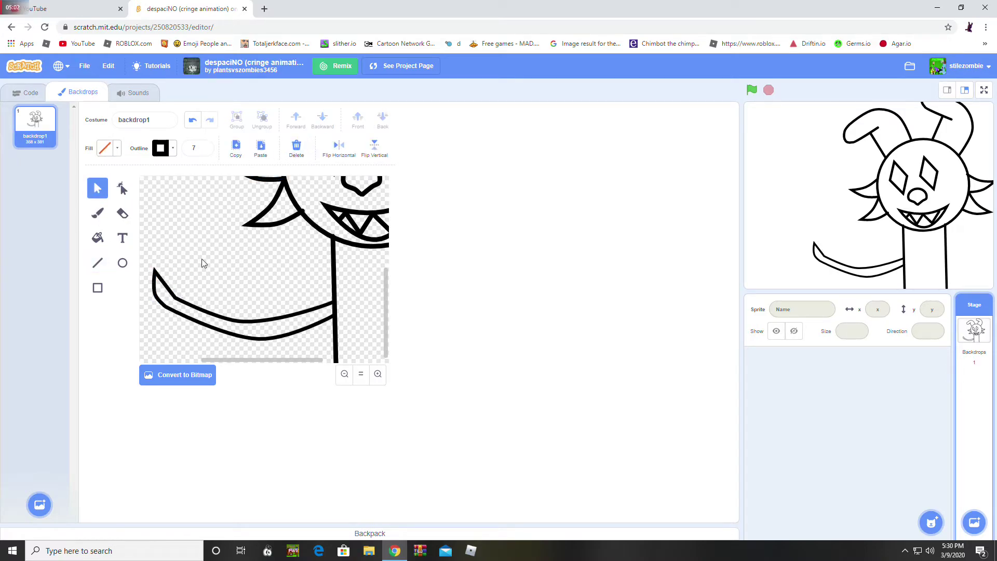
Delete the two outermost points of the arm's tip to leave a blunt end.
click(189, 307)
click(122, 188)
click(155, 272)
click(292, 150)
click(155, 294)
click(296, 148)
click(158, 286)
click(97, 262)
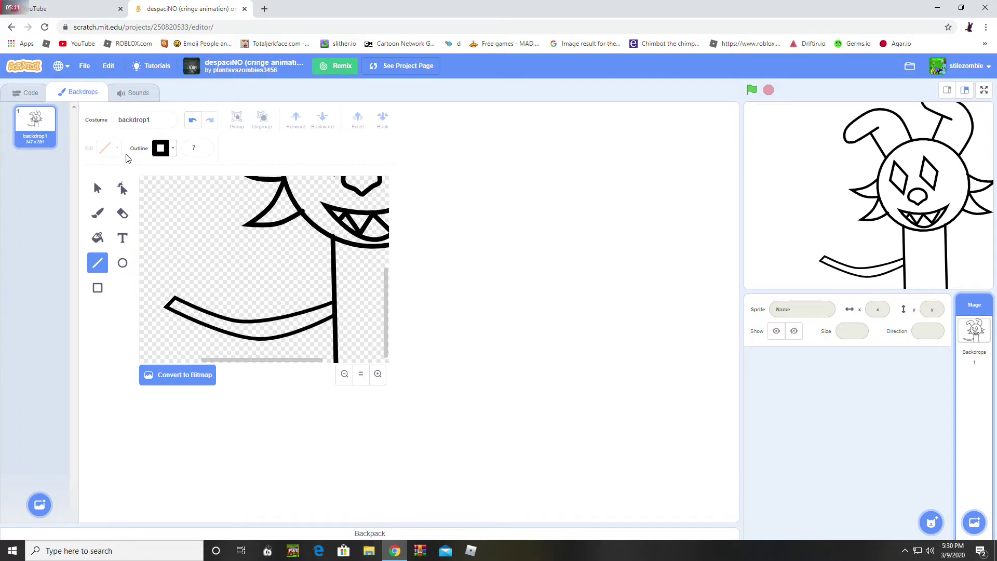
Reshape the arm's blunt end with added points pulled outward into a flared hand, and delete the inner notch point.
click(123, 189)
click(170, 308)
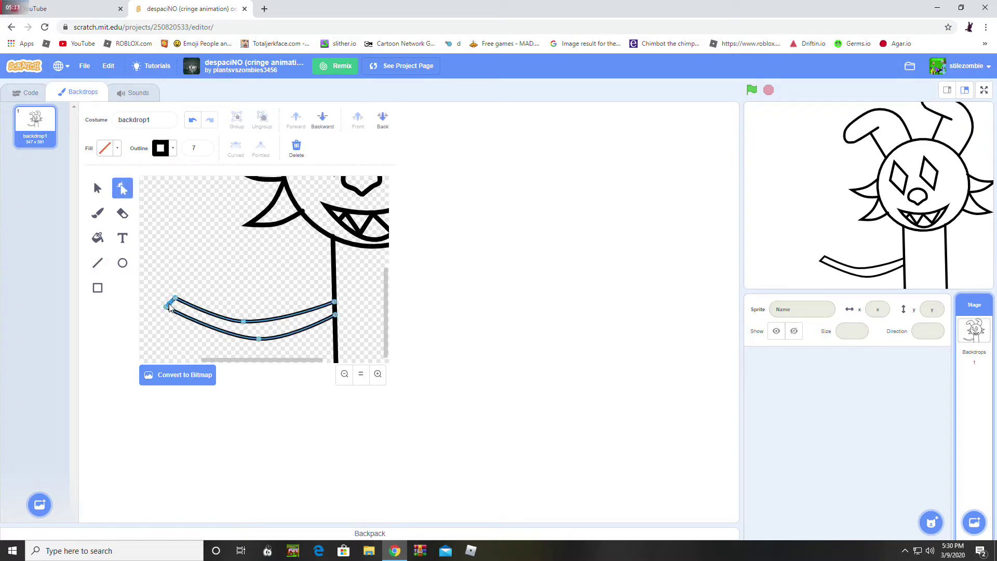
click(170, 297)
mouse_move(170, 299)
mouse_down()
mouse_move(148, 292)
mouse_move(169, 303)
mouse_up()
click(263, 153)
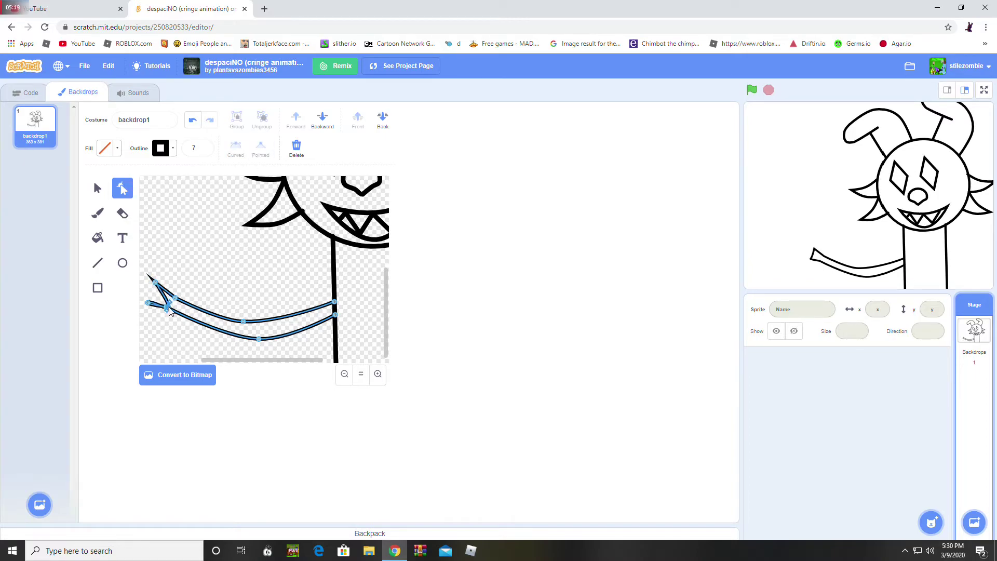
click(261, 148)
click(190, 276)
click(167, 310)
click(291, 150)
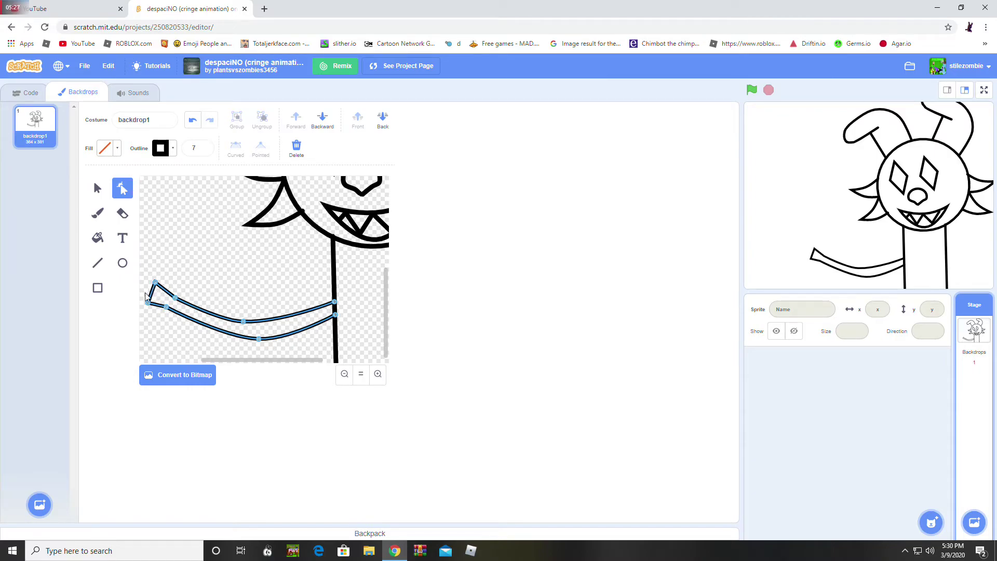
Add sharp-cornered points along the hand's end and pull them in and out to form pointed fingers.
drag(220, 359, 185, 355)
mouse_move(224, 293)
mouse_down()
mouse_move(203, 295)
mouse_move(225, 301)
mouse_move(211, 287)
mouse_move(226, 285)
mouse_move(232, 298)
mouse_up()
click(261, 150)
click(260, 148)
click(261, 151)
click(264, 151)
click(247, 239)
click(226, 287)
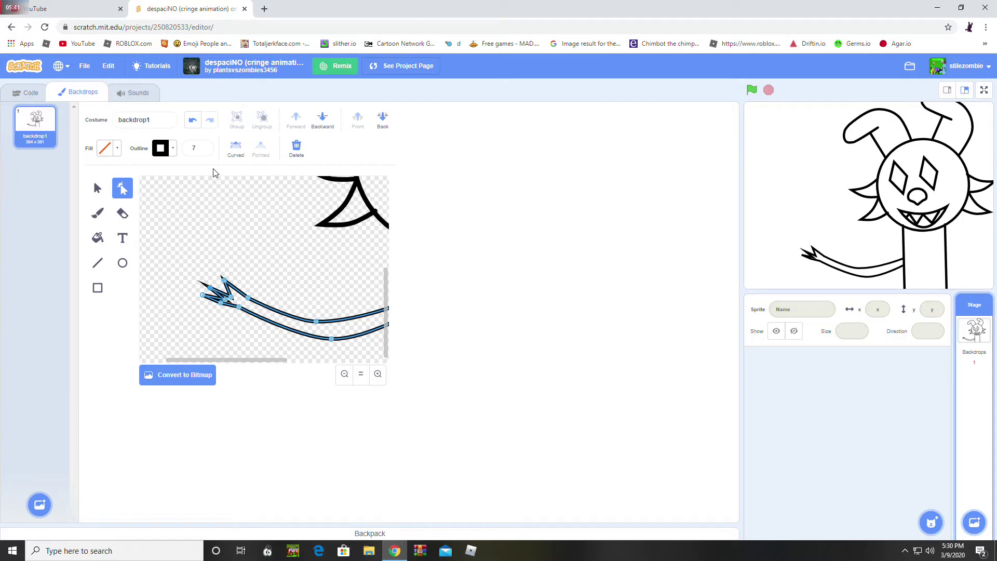
Set the arm's outline width to 6 and move the hand's points to spread the fingers apart.
click(203, 150)
click(213, 223)
click(212, 291)
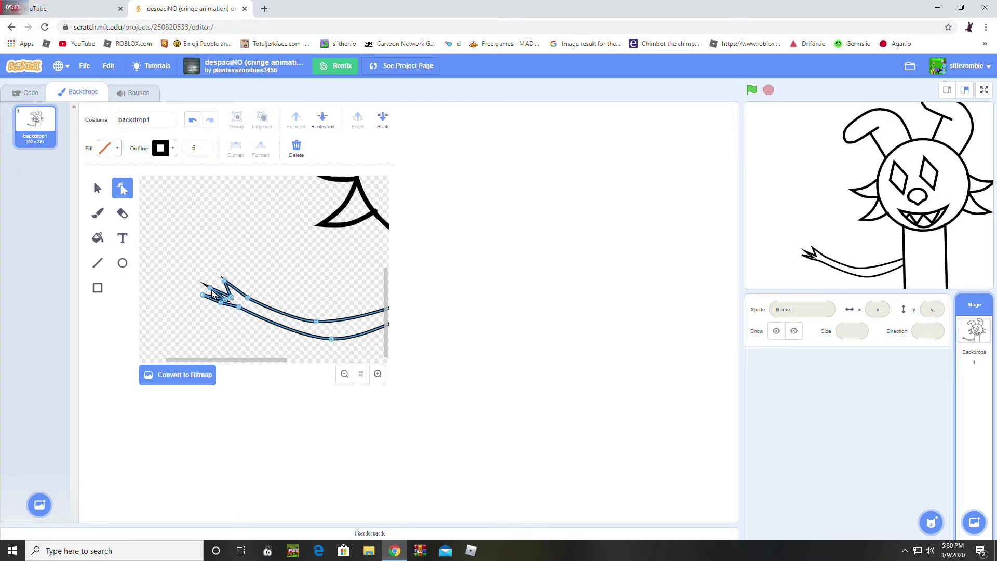
drag(213, 295, 238, 309)
click(217, 263)
click(224, 281)
click(228, 268)
click(229, 297)
click(237, 304)
click(230, 300)
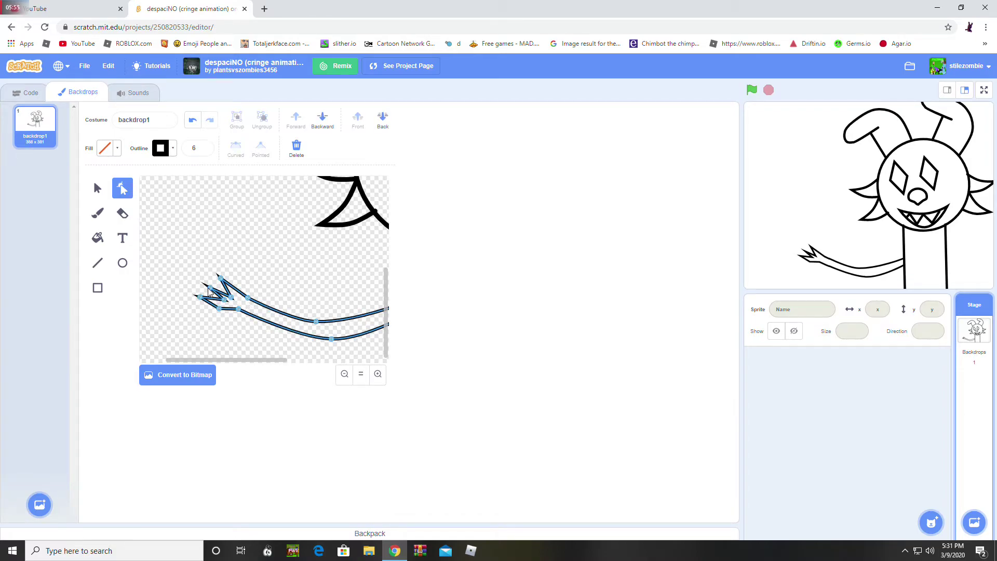
Finish shaping the hand's finger points, and shift the right eye slightly away from the left eye.
mouse_move(225, 304)
mouse_down()
mouse_move(229, 287)
mouse_move(247, 298)
mouse_move(226, 294)
mouse_up()
click(221, 266)
scroll(235, 350, up, 10)
scroll(235, 351, right, 3)
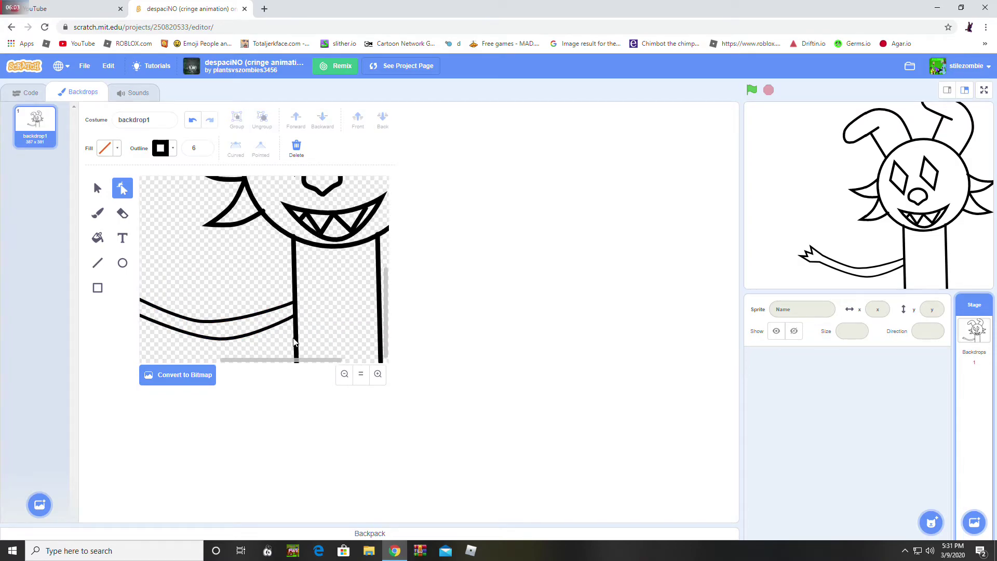
click(247, 268)
drag(211, 296, 216, 295)
click(227, 277)
click(360, 374)
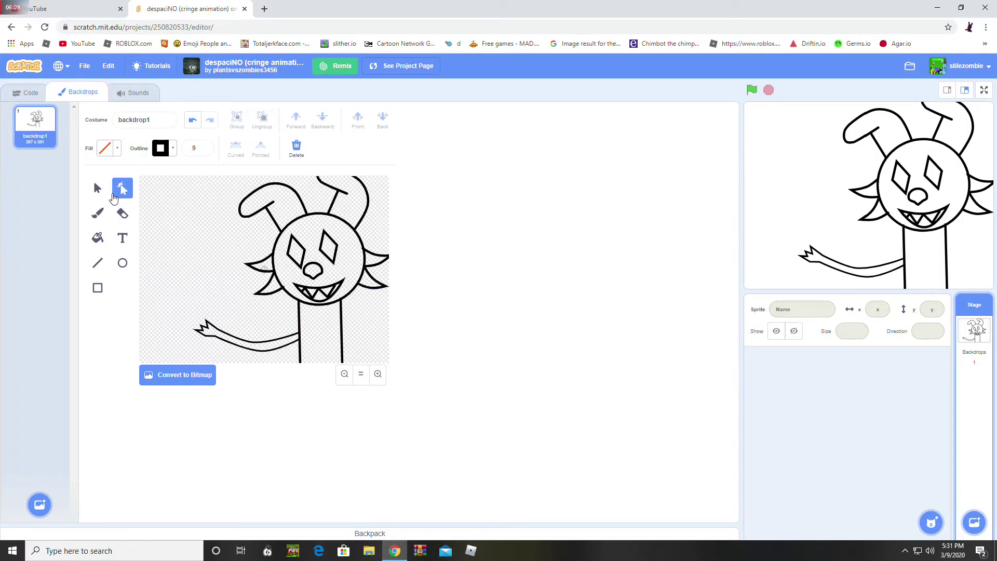
Rotate the arm upward into a waving pose, enlarge it and reattach it to the body's left side.
key(s)
click(225, 337)
drag(224, 337, 190, 323)
click(203, 325)
click(204, 307)
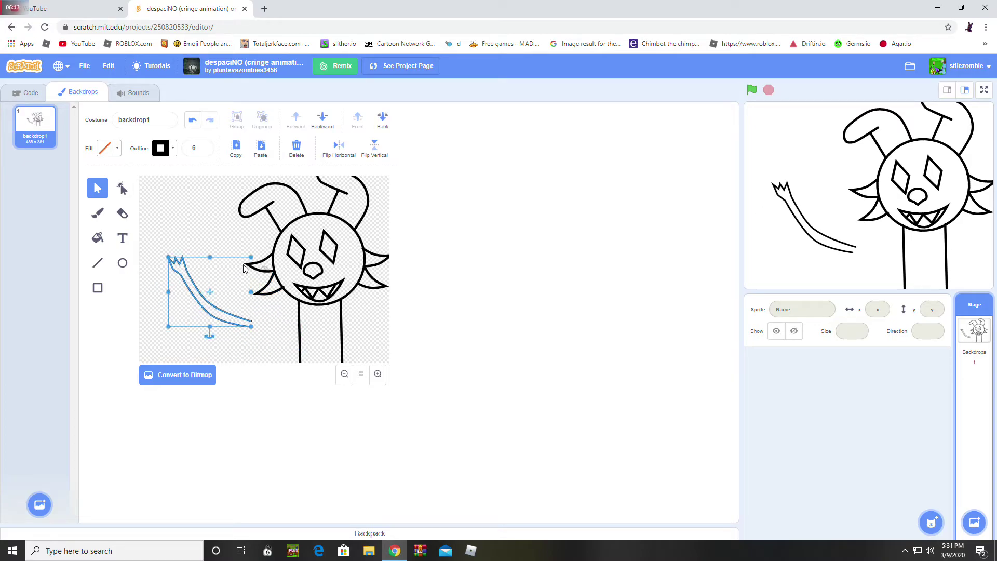
drag(252, 258, 282, 243)
drag(224, 336, 267, 329)
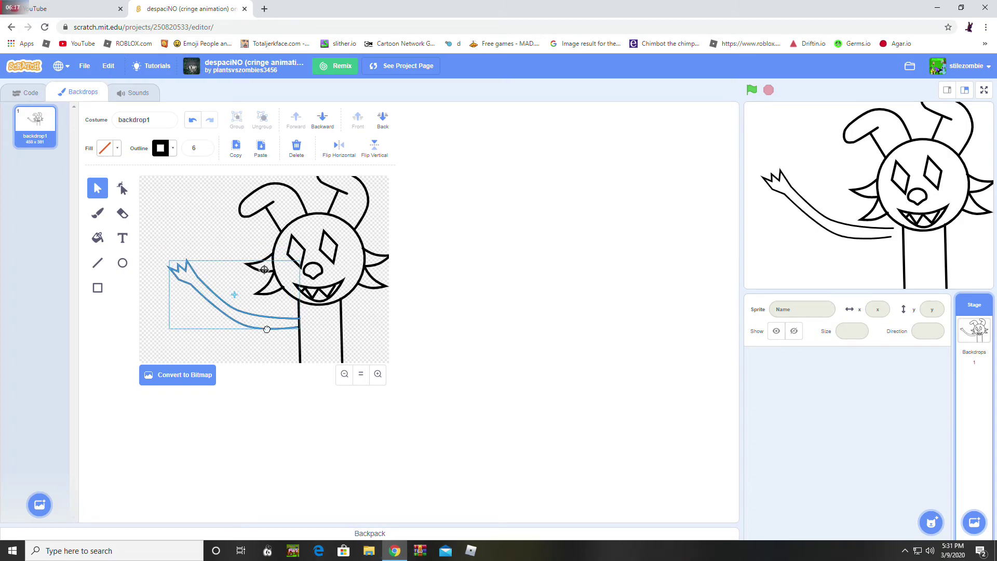
click(220, 246)
Add the black text "was it me?" in the empty area above the waving hand.
click(122, 238)
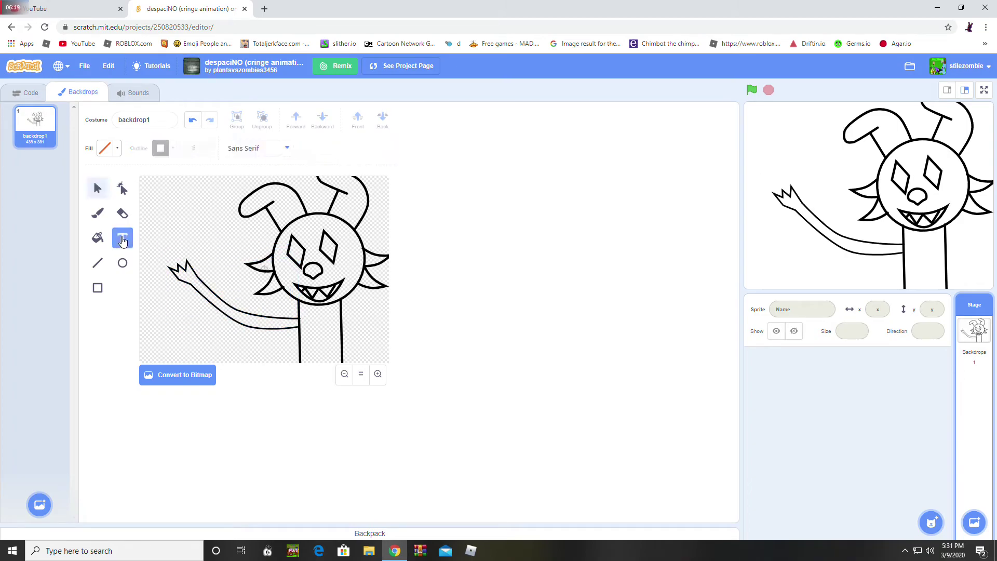
click(105, 148)
click(2, 300)
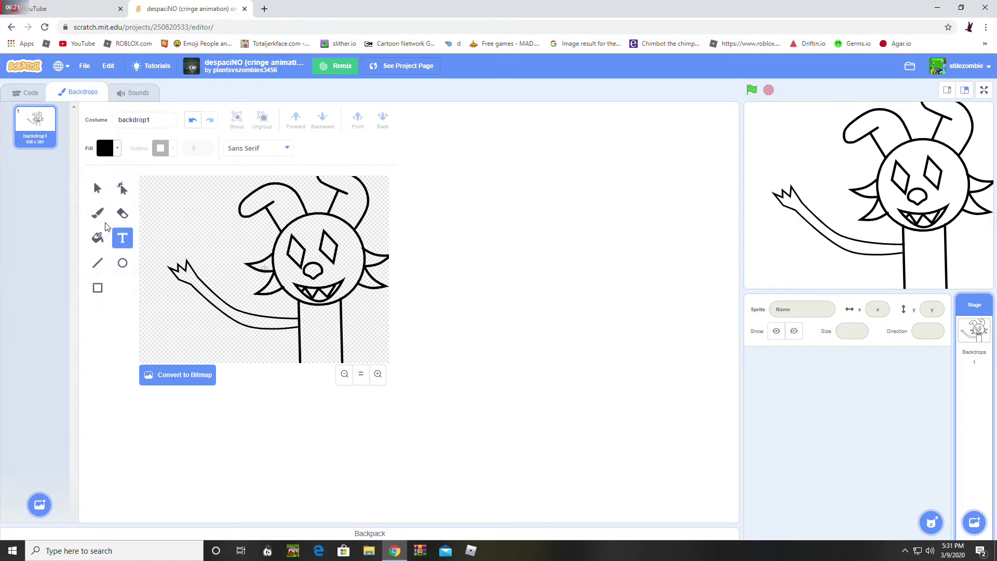
click(146, 199)
text(was it me?)
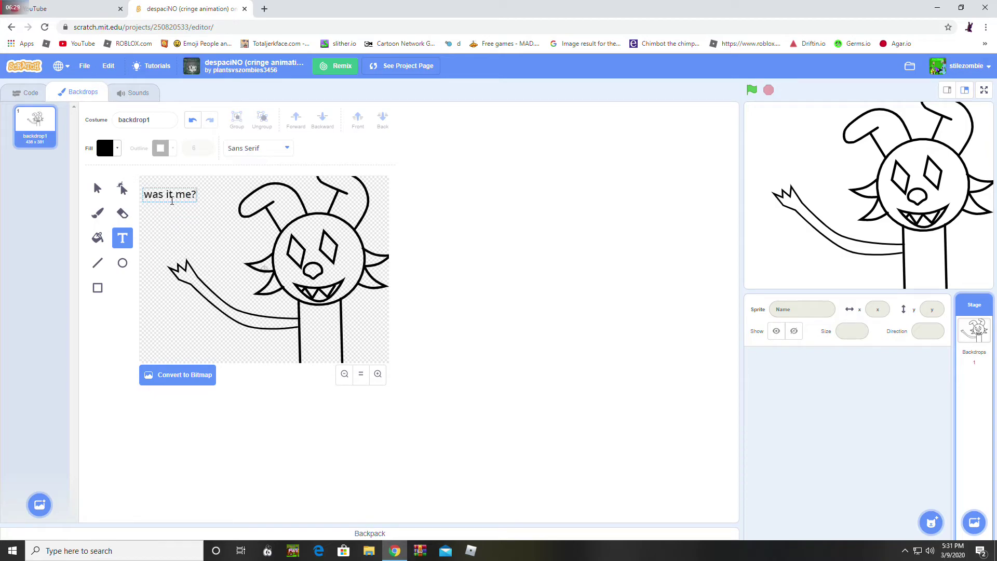
Change the font of the "was it me?" text to Handwriting.
click(97, 190)
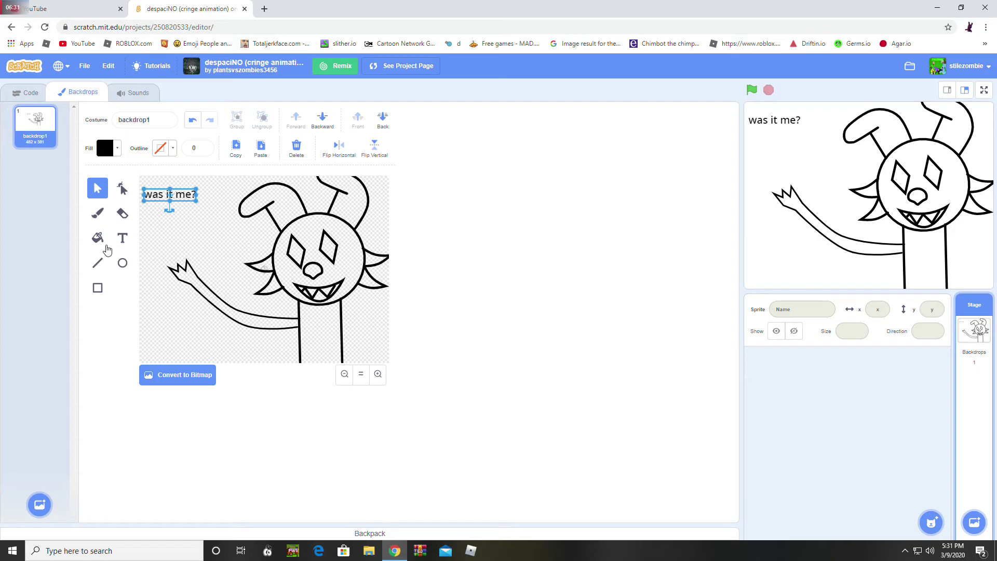
click(118, 243)
click(256, 148)
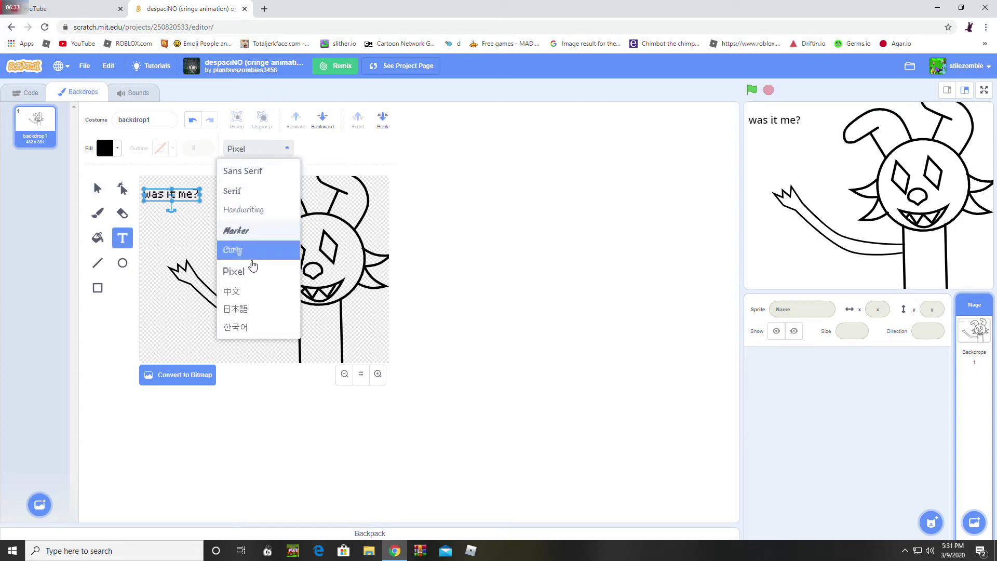
click(248, 207)
Enlarge the text, tilt it slightly upward and fit it between the canvas edge and the character's ear.
click(97, 189)
drag(188, 190, 190, 234)
click(236, 189)
click(234, 191)
drag(238, 185, 228, 188)
drag(217, 205, 217, 187)
Set the outline width of the "was it me?" text to 1.
double_click(203, 147)
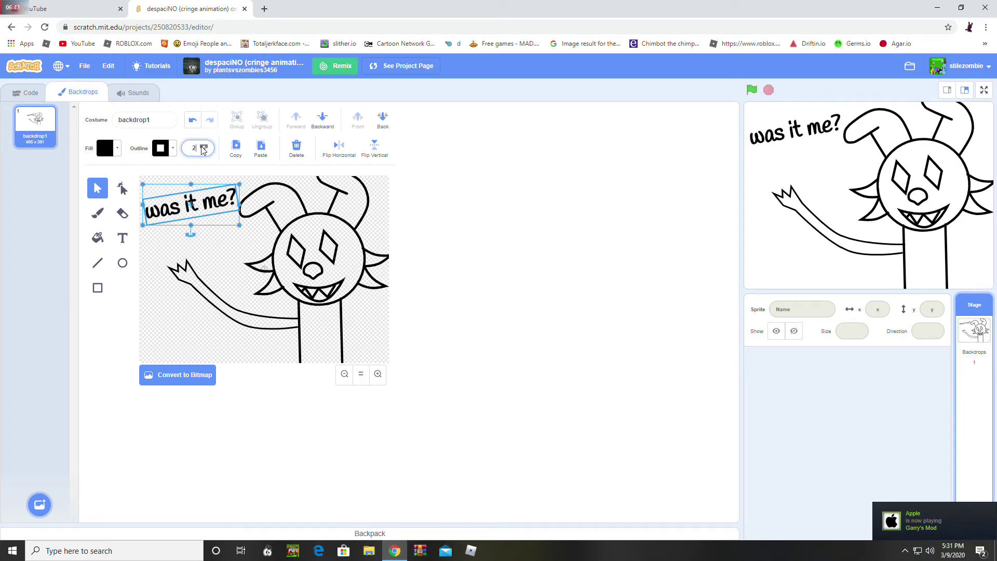
click(204, 150)
click(206, 264)
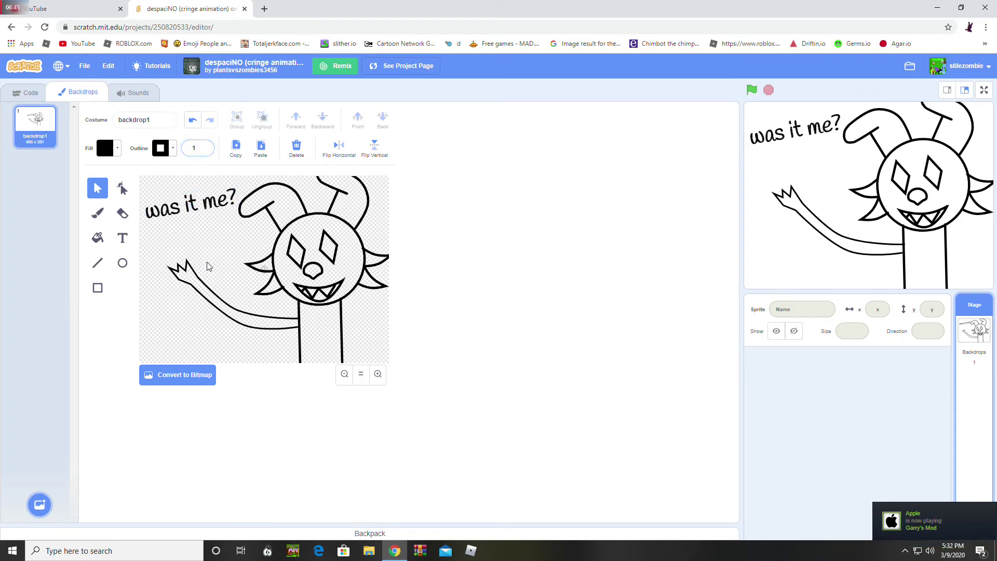
click(203, 215)
click(206, 266)
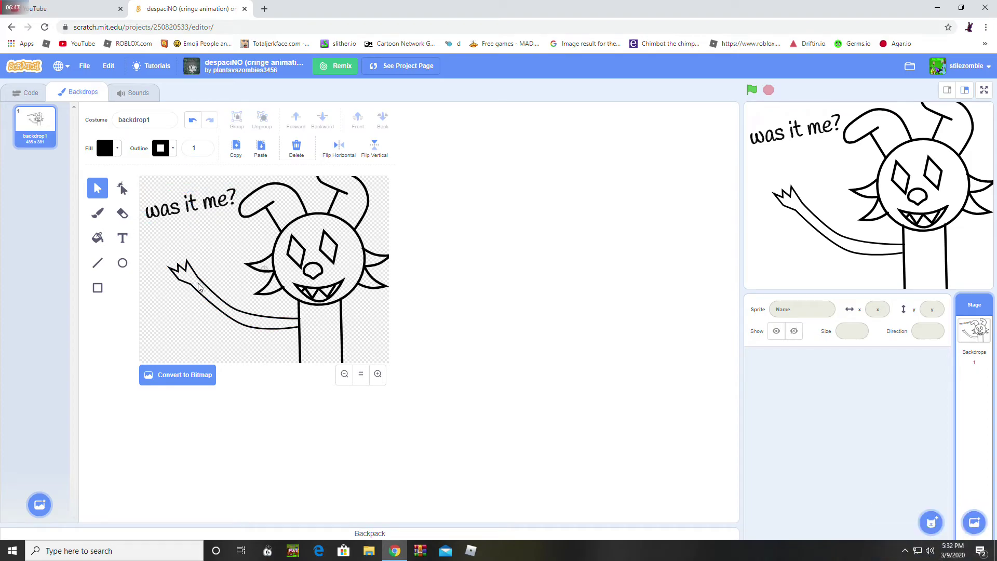
Move the text from the character backdrop onto a new blank backdrop, and return to backdrop1.
click(177, 207)
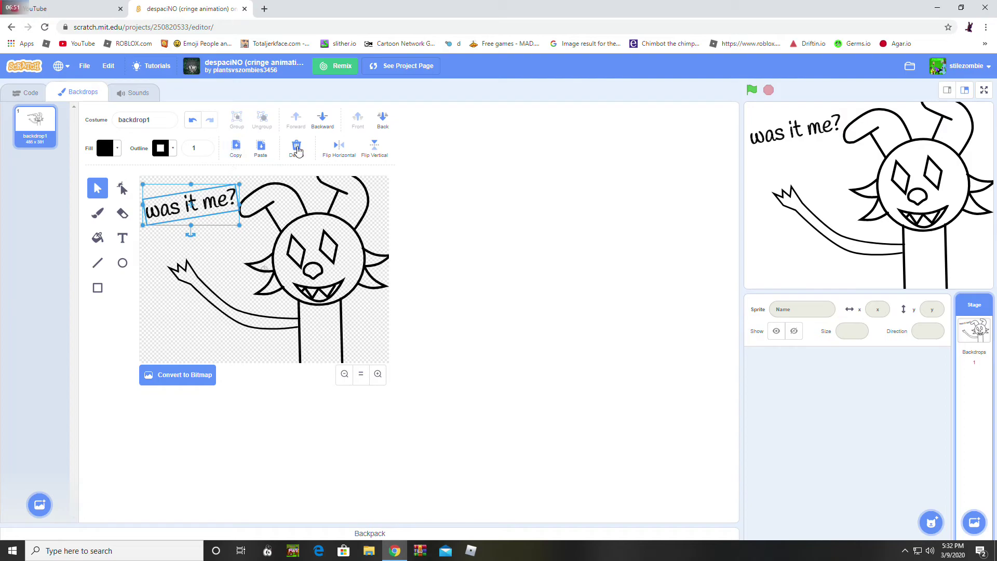
click(297, 148)
right_click(17, 133)
click(29, 141)
click(297, 148)
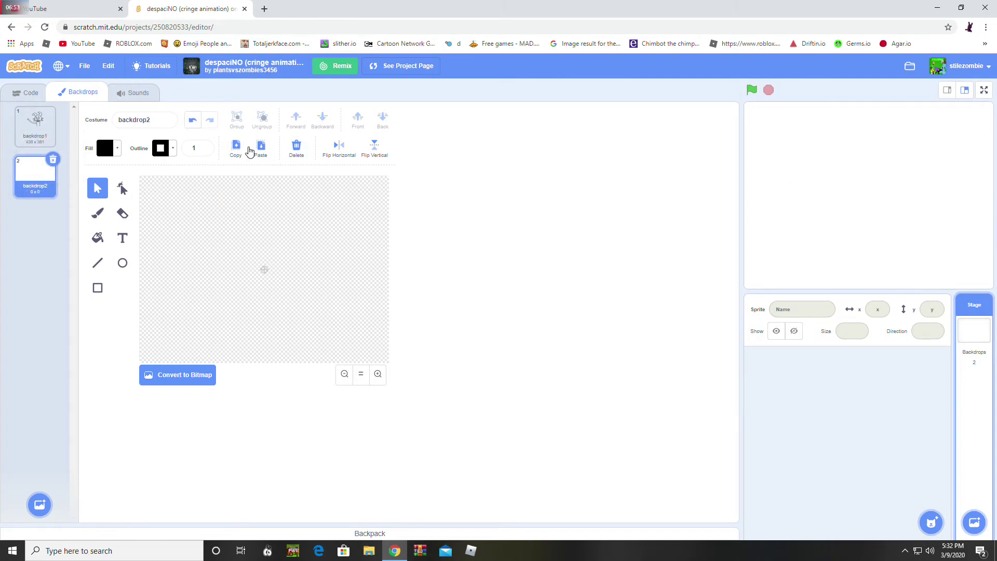
click(261, 148)
click(319, 217)
click(50, 129)
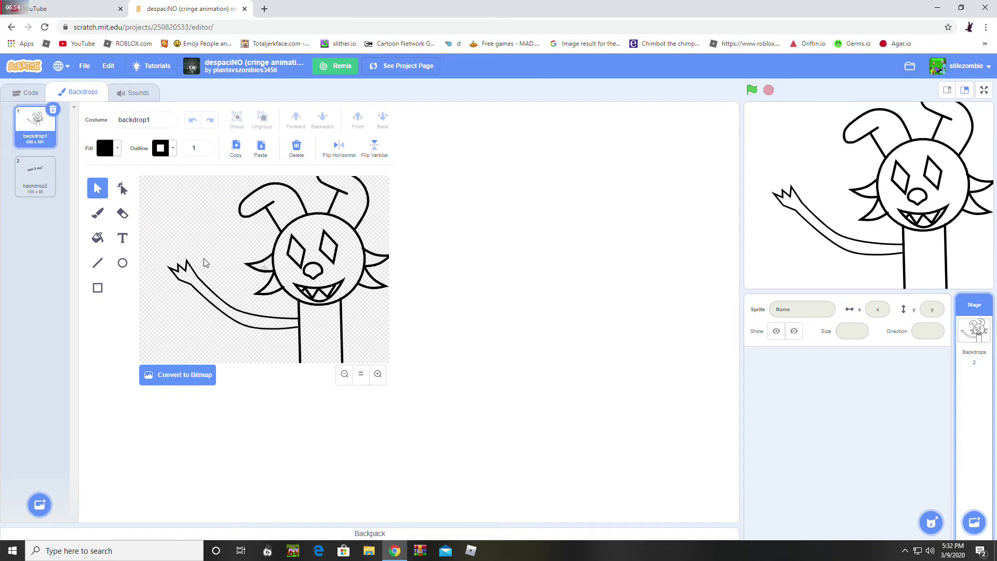
Convert backdrop1 to bitmap and fill the arm, body and head with purple at saturation 58 and brightness 100.
click(191, 384)
click(373, 370)
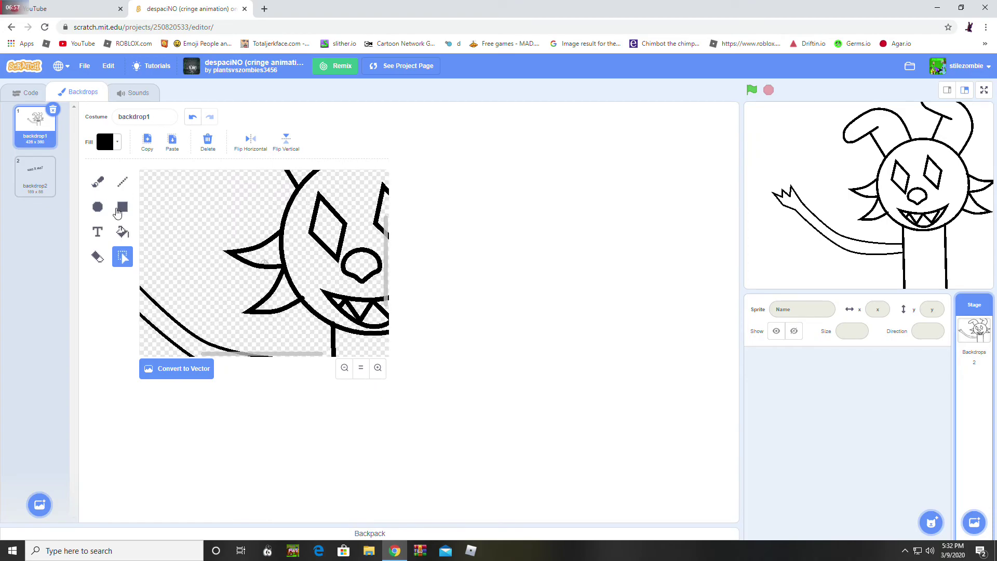
click(122, 231)
click(104, 146)
drag(71, 261, 124, 201)
click(124, 200)
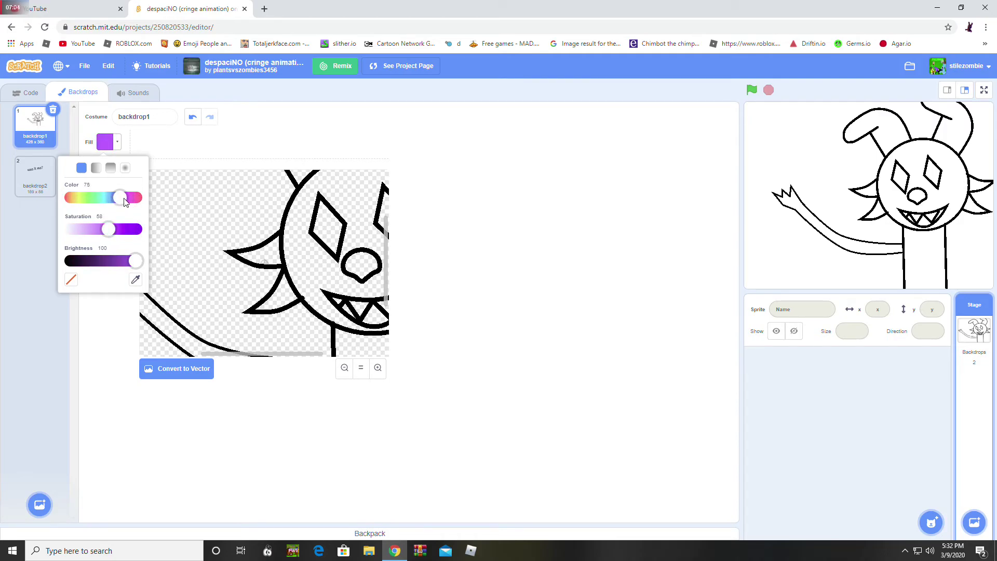
click(190, 261)
key(ctrl+z)
scroll(221, 208, down, 3)
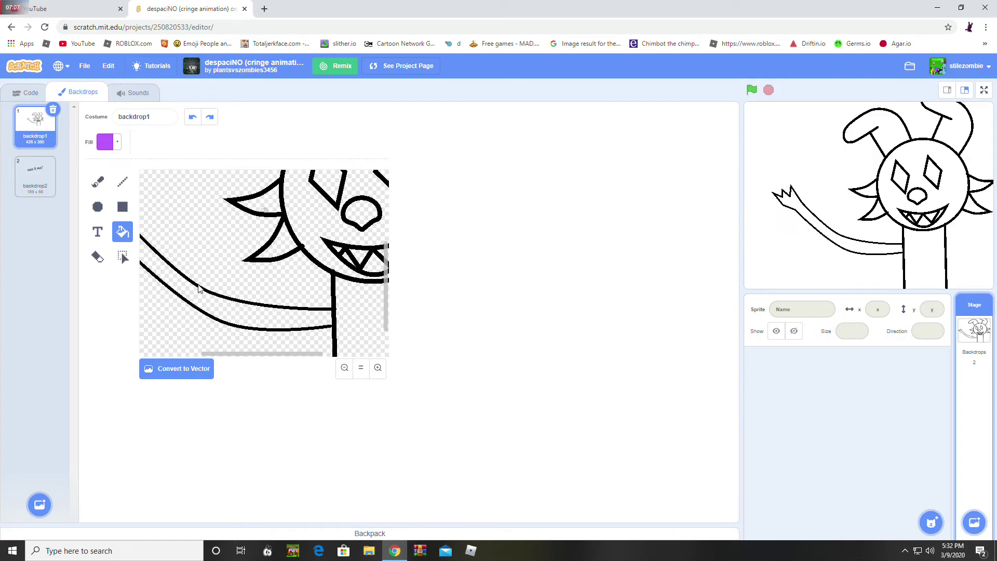
click(209, 307)
click(356, 308)
click(315, 240)
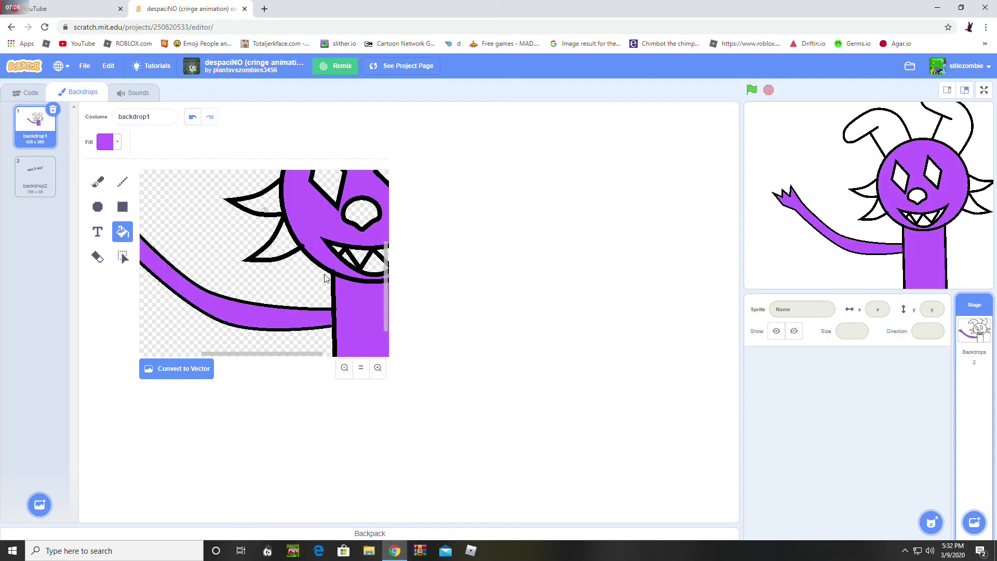
Fill both ears and all the cheek tufts with the same purple.
click(375, 371)
click(366, 369)
click(284, 201)
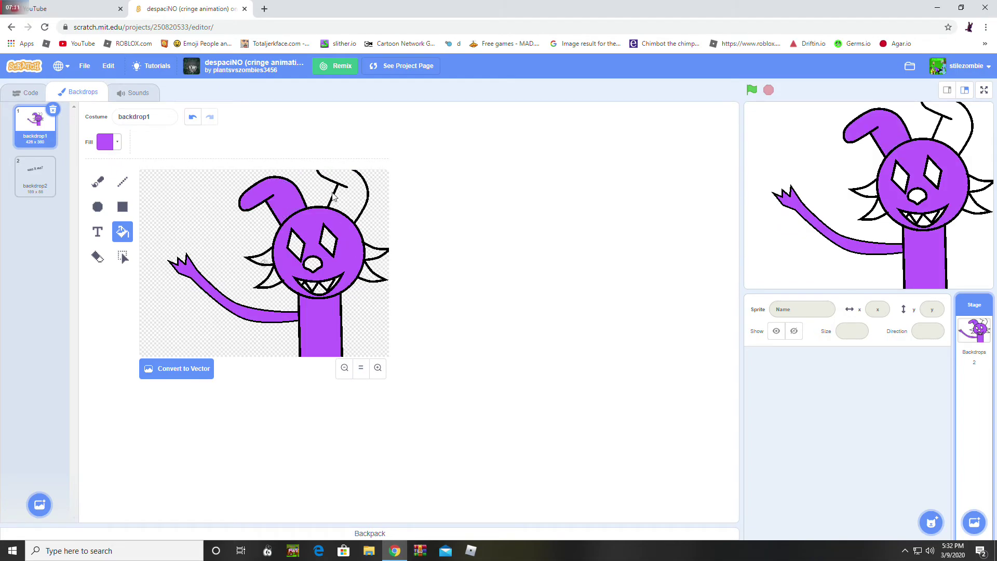
click(357, 203)
click(271, 257)
click(269, 280)
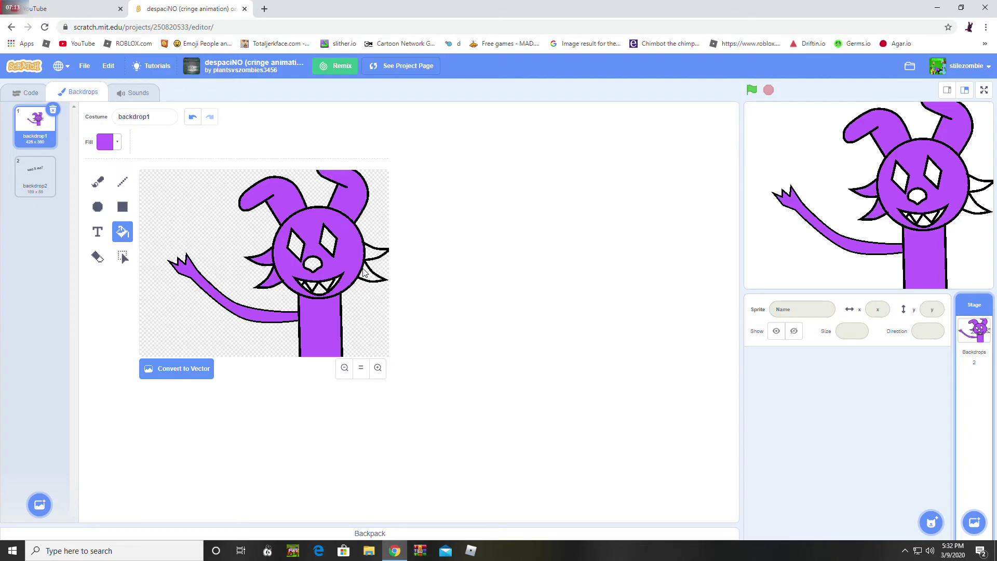
click(372, 256)
click(370, 273)
Fill the nose with a dark purple by lowering the fill's brightness.
click(105, 142)
drag(137, 260, 104, 275)
click(318, 270)
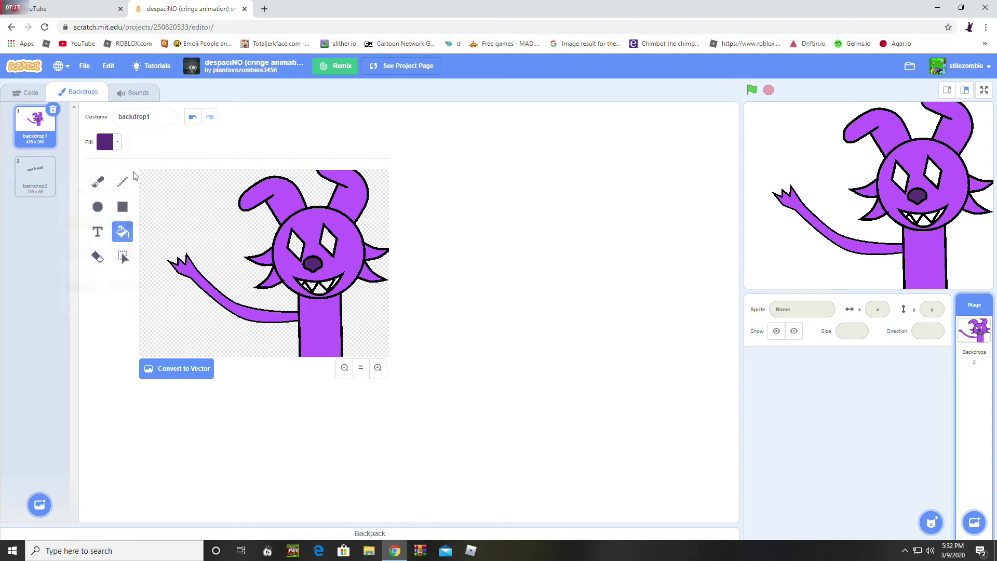
Fill the teeth with white, using saturation 0 and brightness 100.
click(106, 142)
drag(107, 260, 173, 234)
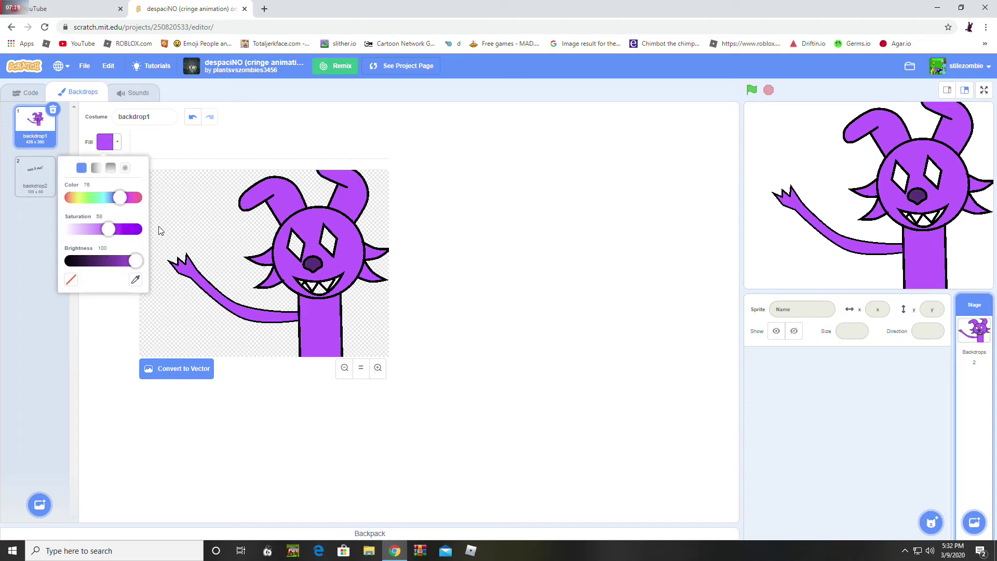
drag(102, 233, 68, 231)
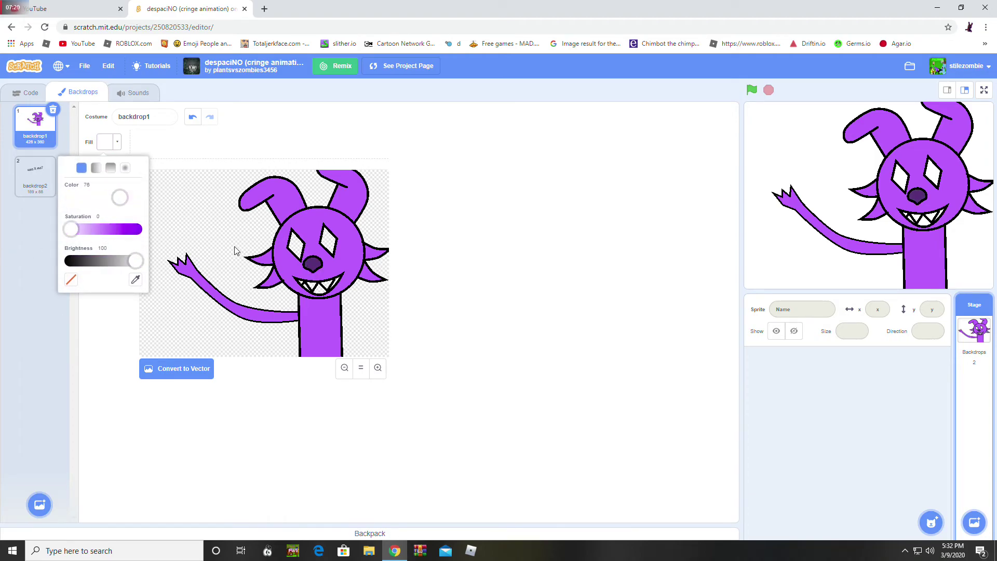
click(302, 285)
click(378, 368)
click(377, 368)
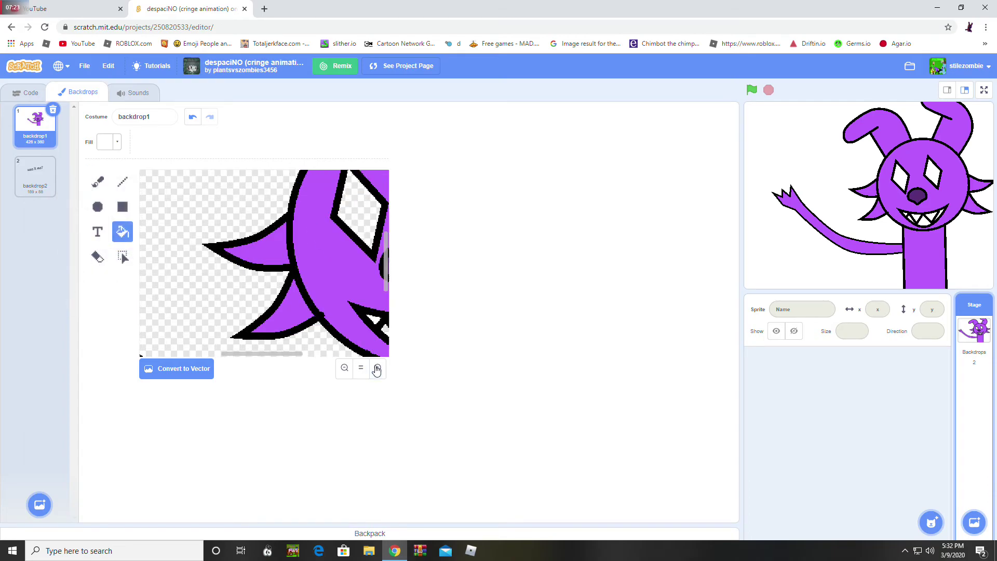
drag(285, 354, 338, 353)
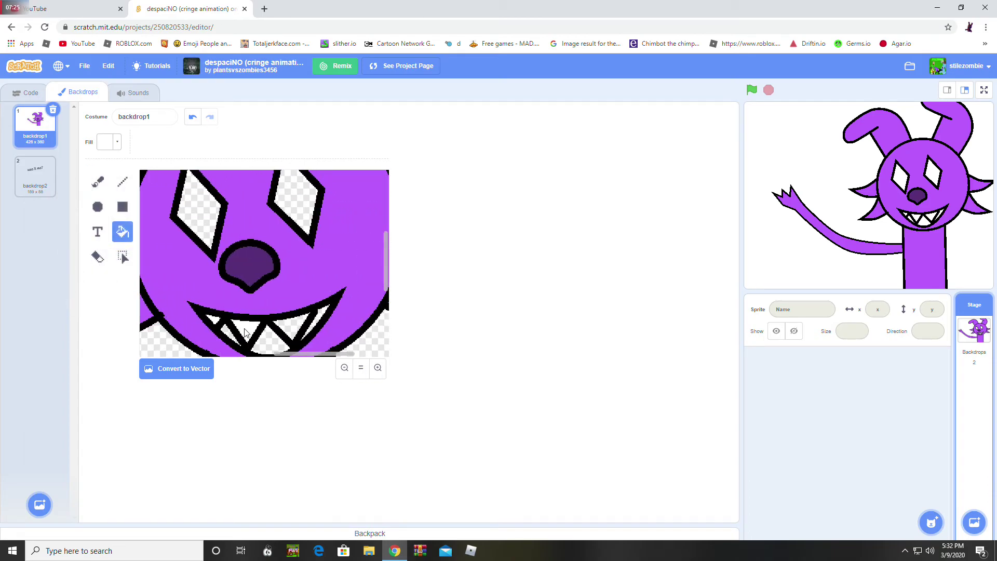
click(270, 345)
click(291, 332)
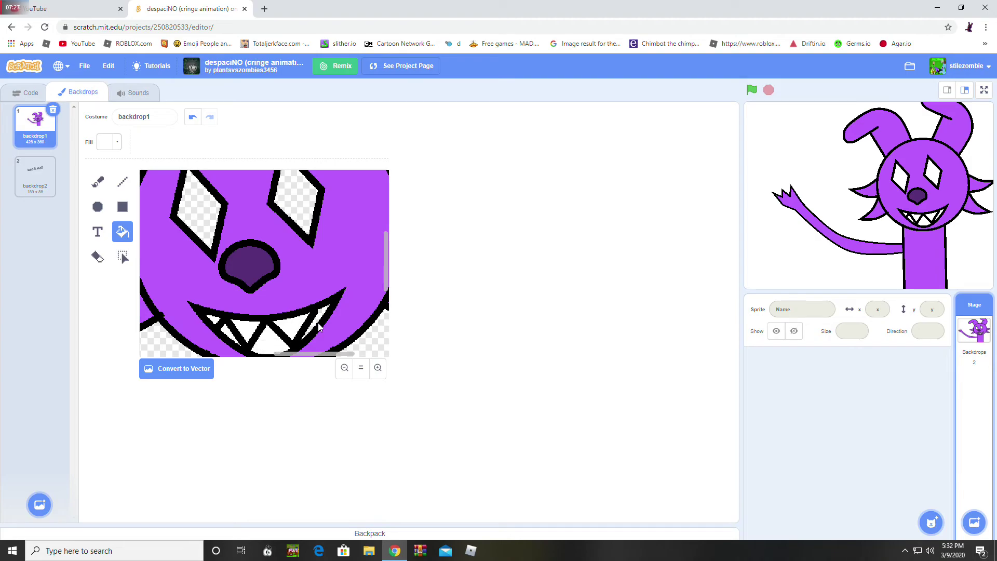
Fill both diamond-shaped eyes with red.
click(210, 199)
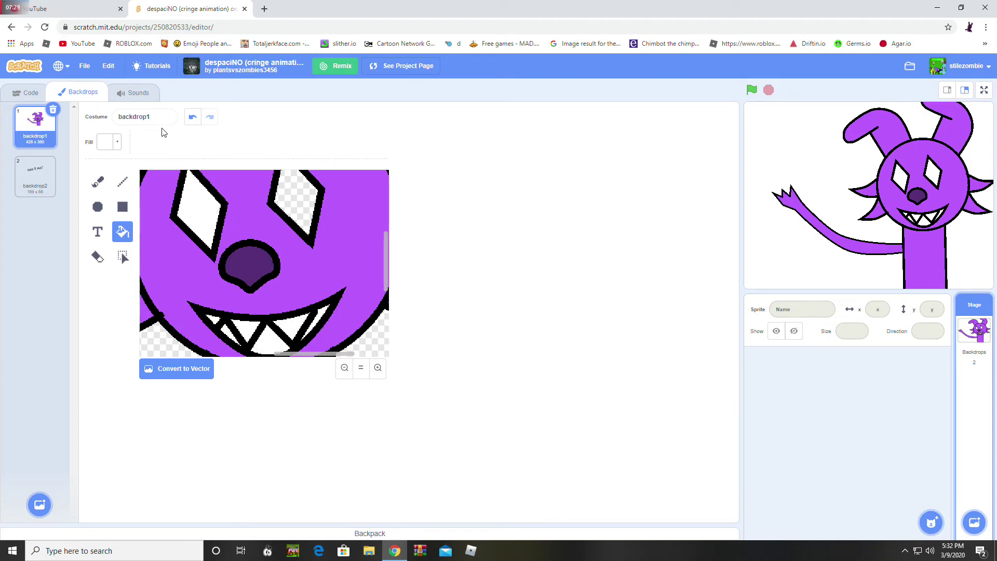
click(110, 144)
click(137, 225)
click(198, 208)
click(296, 203)
click(361, 369)
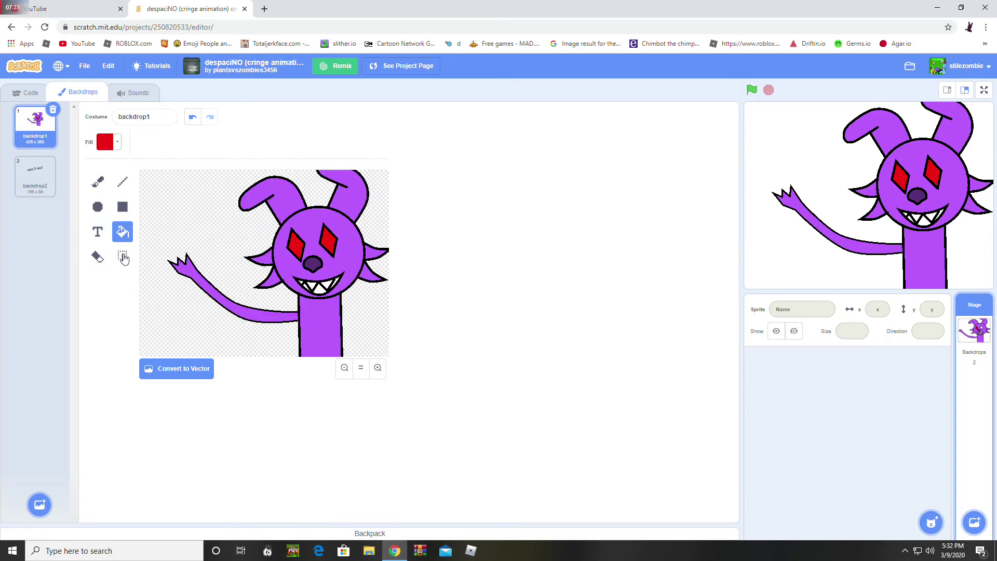
Convert backdrop1 back to vector and draw a black-filled rectangle over the drawing.
click(124, 258)
click(177, 370)
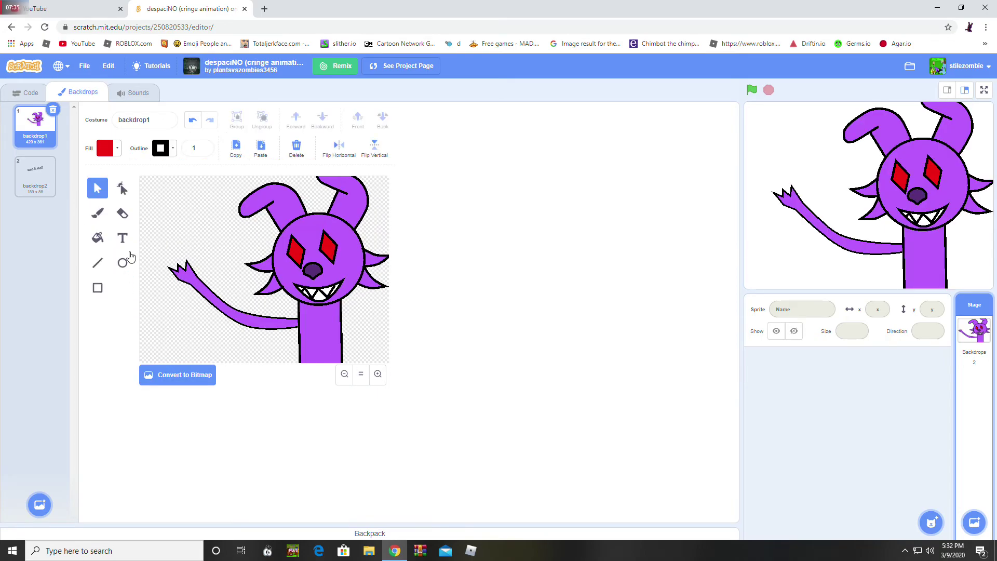
click(98, 293)
click(106, 148)
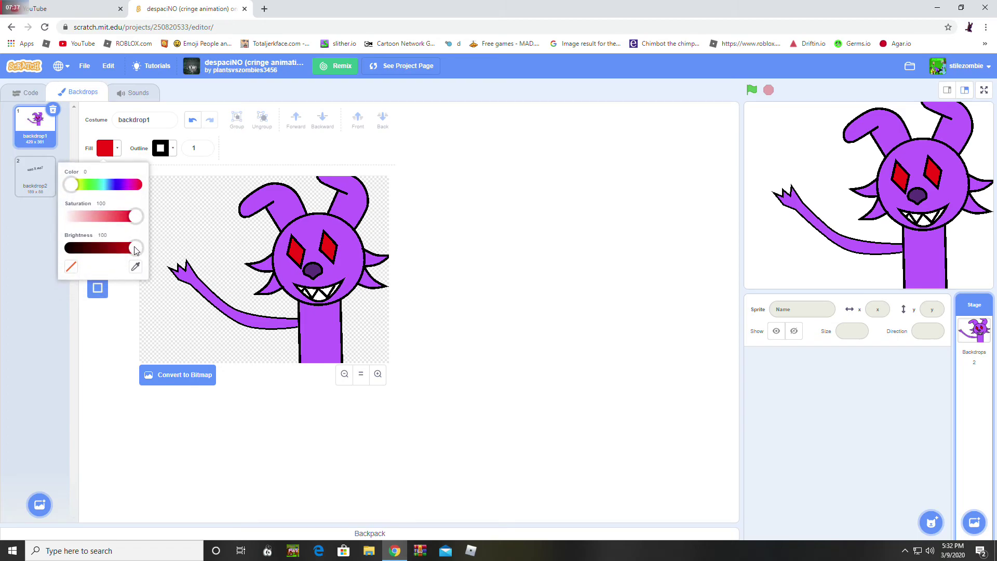
drag(134, 250, 71, 251)
click(174, 269)
drag(201, 222, 409, 423)
Stretch the black rectangle to cover the whole canvas and send it behind the character.
mouse_move(291, 333)
mouse_down()
mouse_move(205, 265)
mouse_move(156, 290)
mouse_up()
drag(274, 281, 388, 281)
drag(290, 263, 302, 239)
drag(332, 283, 241, 382)
drag(313, 253, 389, 176)
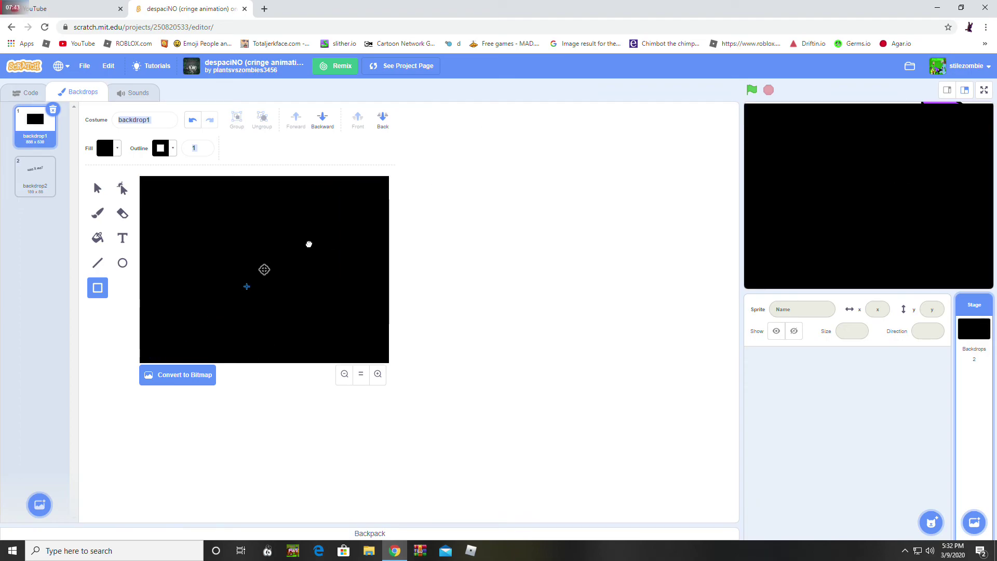
click(382, 121)
click(97, 188)
Recolor the text on backdrop2 with a bright red fill and a darker red outline.
click(30, 183)
click(208, 198)
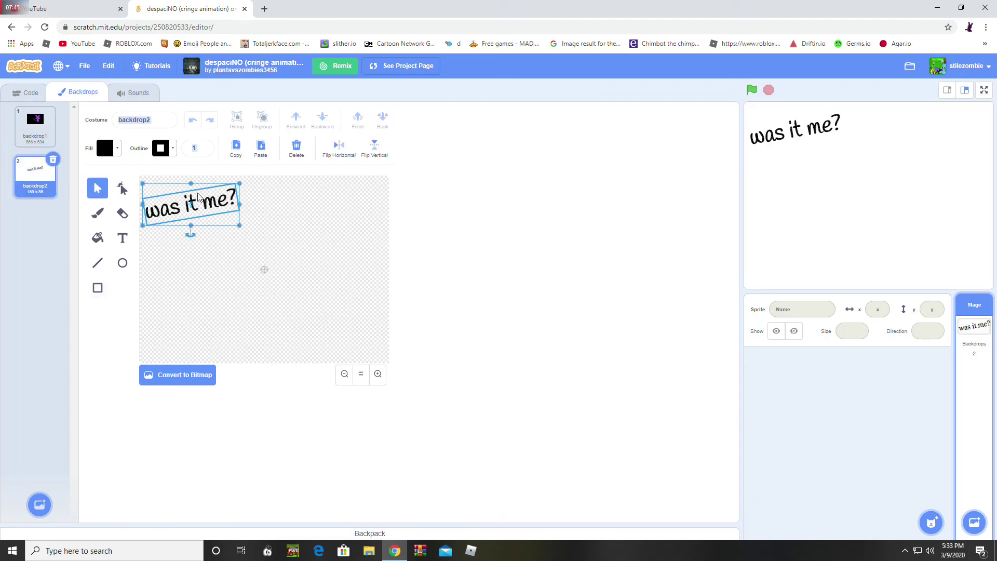
click(107, 152)
drag(73, 267, 170, 251)
click(162, 152)
click(162, 150)
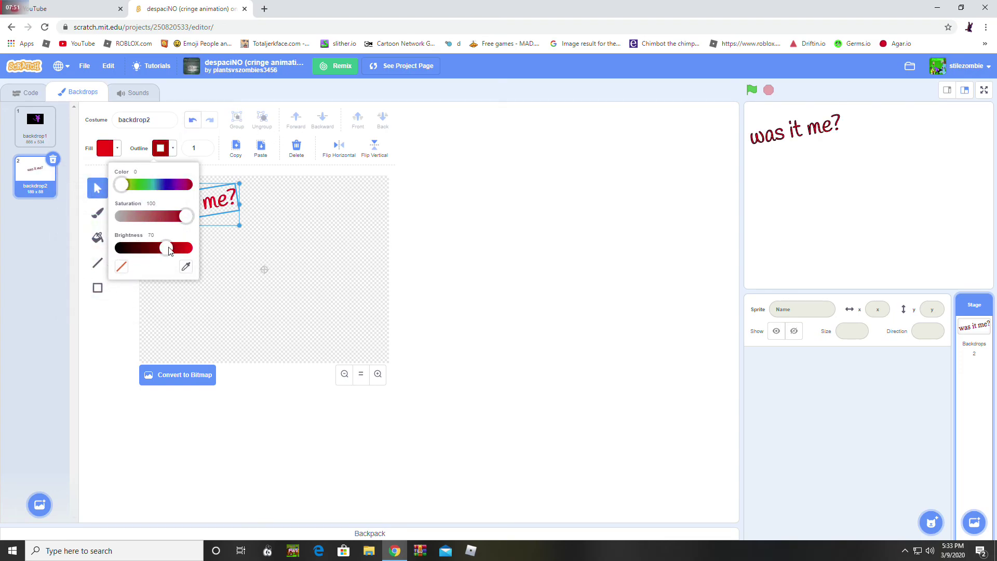
Copy the red text, delete backdrop2 and paste the text onto backdrop1.
click(236, 146)
click(53, 159)
click(261, 147)
mouse_move(931, 522)
click(931, 483)
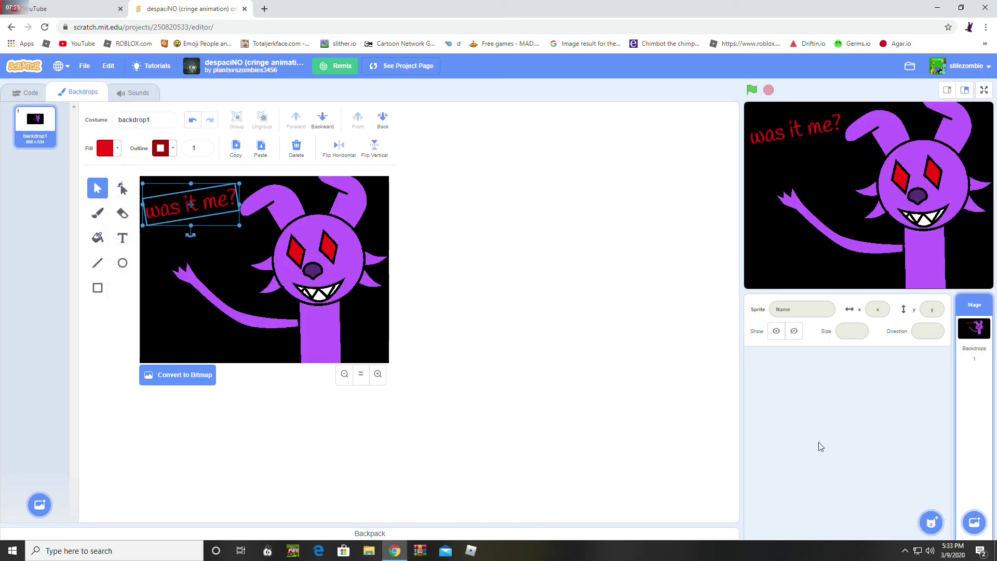
click(782, 355)
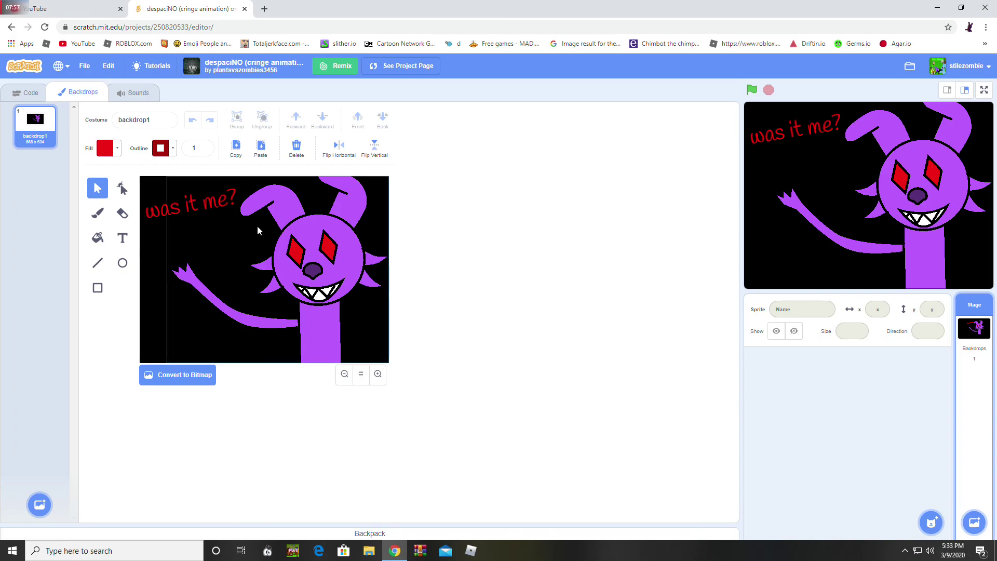
Draw a rectangle filled with the character's sampled purple and stretch it over the whole canvas.
click(97, 288)
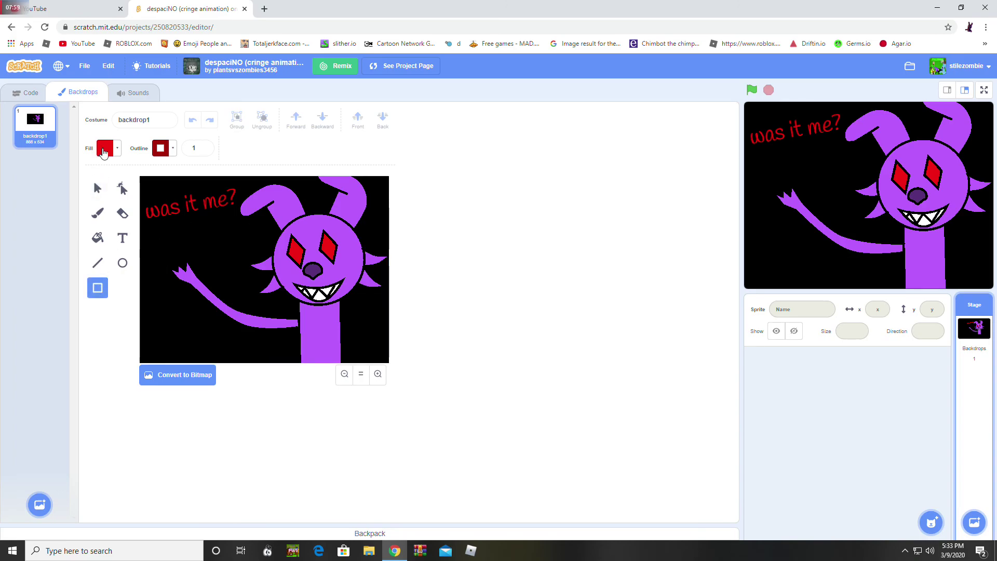
click(106, 148)
click(135, 267)
click(187, 271)
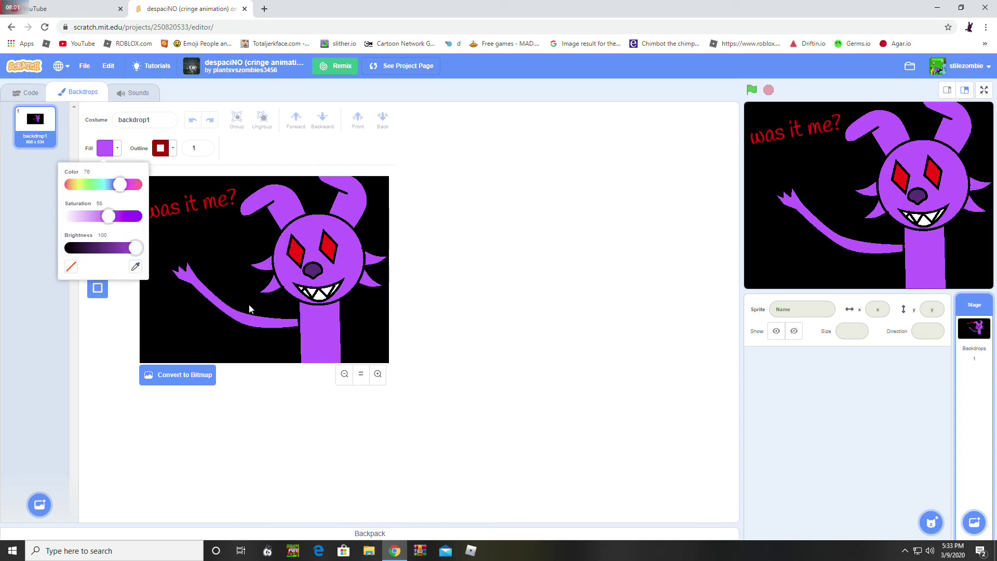
drag(257, 354, 396, 185)
drag(325, 223, 175, 242)
drag(285, 246, 403, 246)
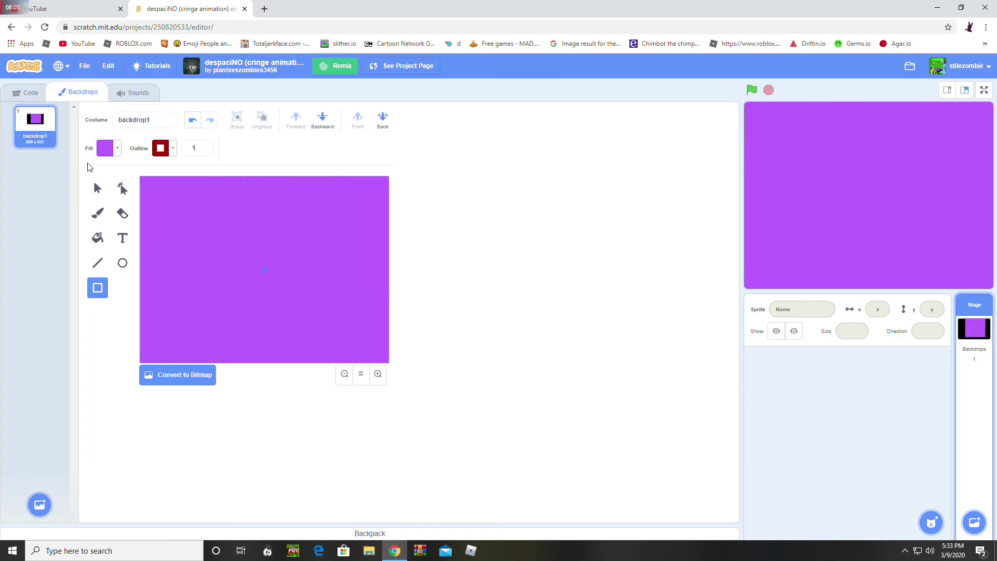
Remove the purple rectangle's outline and give it a horizontal gradient from transparent to purple.
click(97, 188)
click(161, 148)
click(120, 273)
click(105, 148)
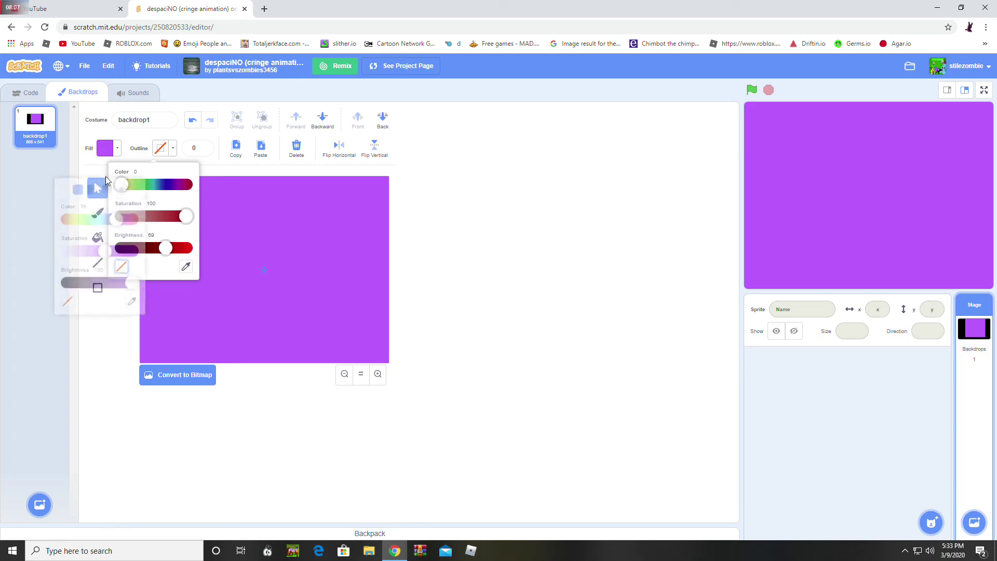
click(96, 174)
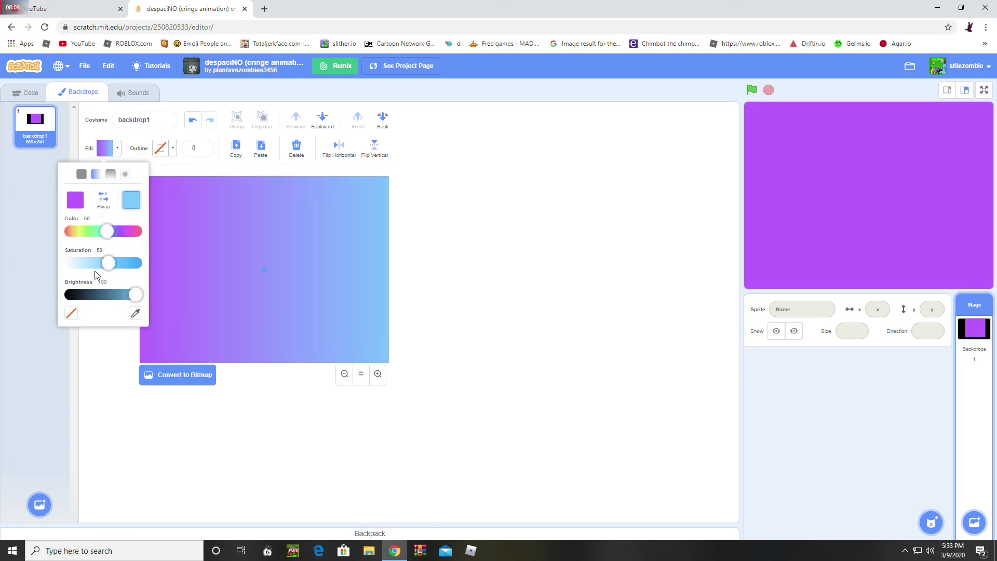
click(103, 197)
click(80, 206)
click(71, 313)
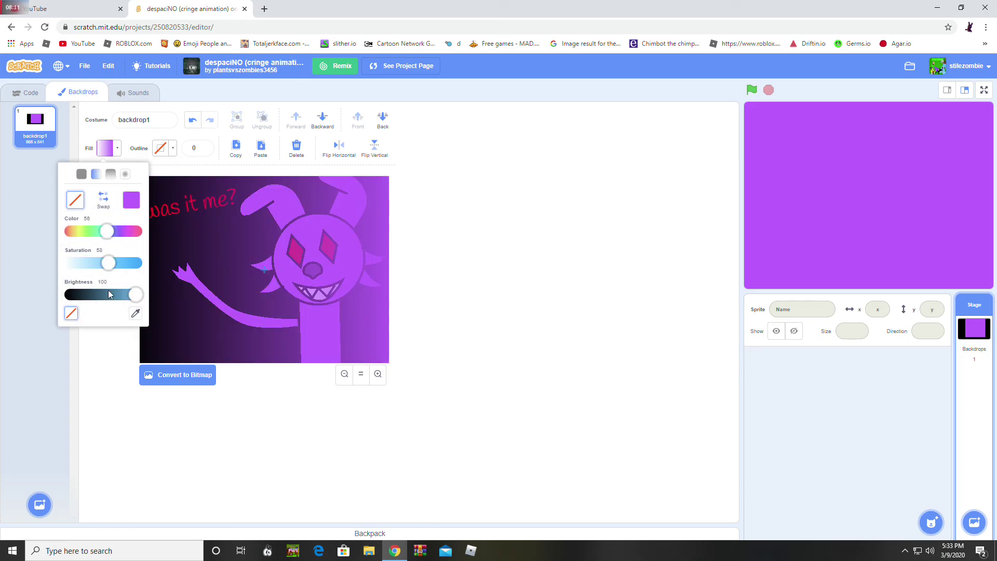
Lower the brightness of the gradient's purple end and shift the overlay rectangle across the drawing.
click(131, 200)
drag(135, 295, 86, 298)
drag(283, 264, 368, 264)
drag(209, 268, 269, 256)
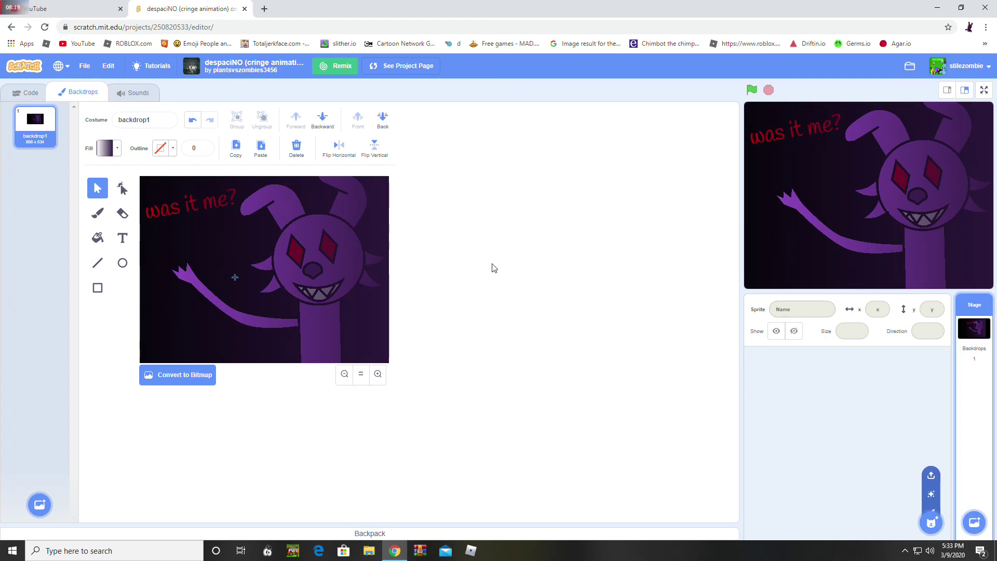
mouse_move(931, 522)
click(930, 485)
click(783, 354)
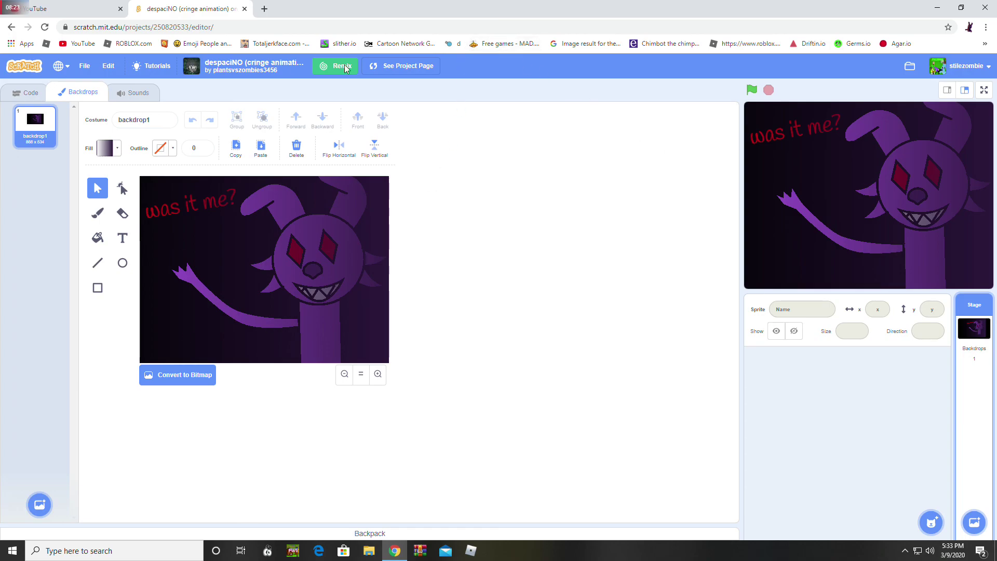